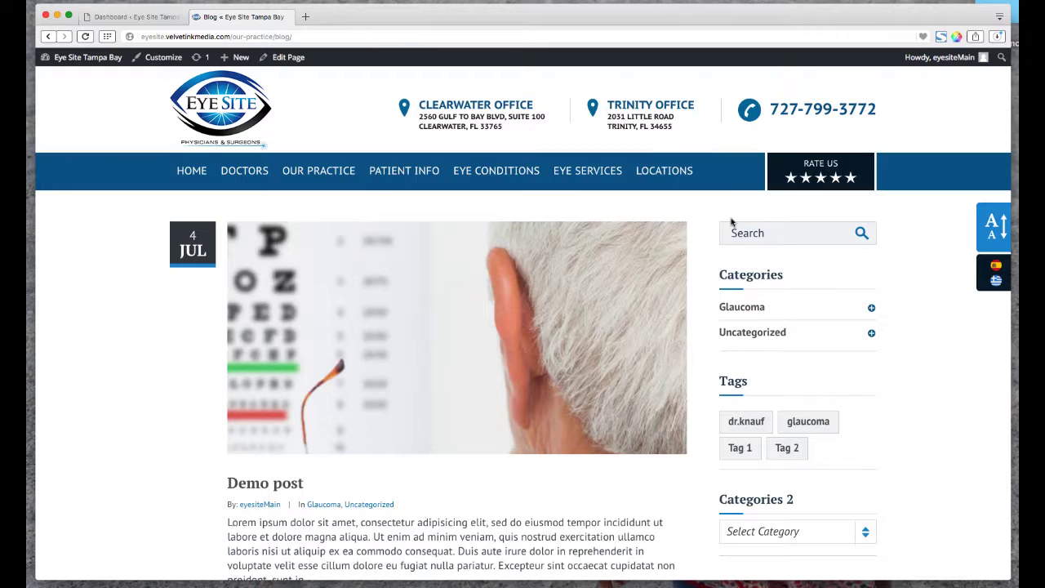
Scroll through the FAQ page to view the Request Appointment form in its sidebar
scroll(682, 263, down, 1)
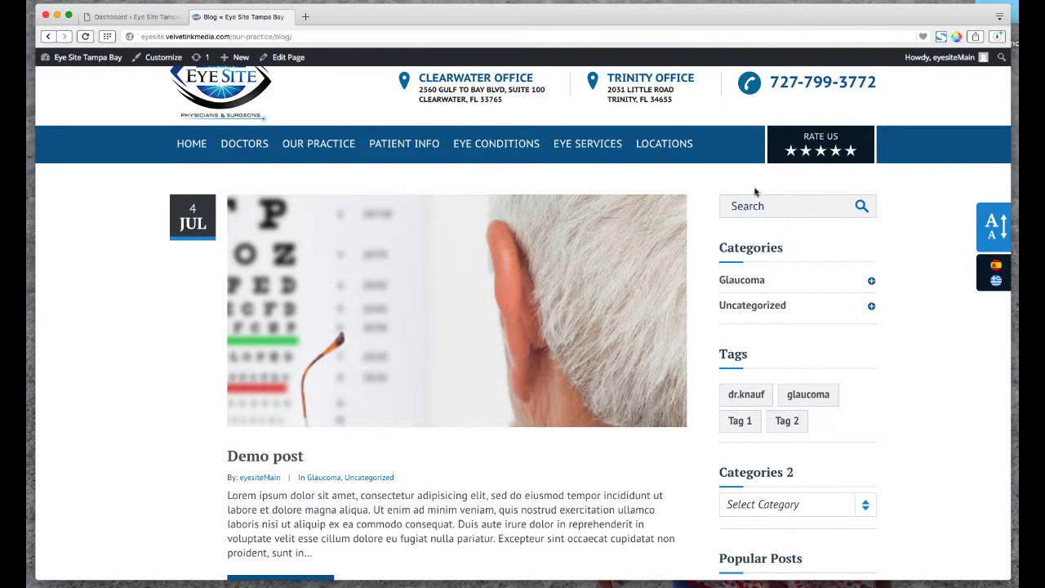
scroll(755, 196, down, 5)
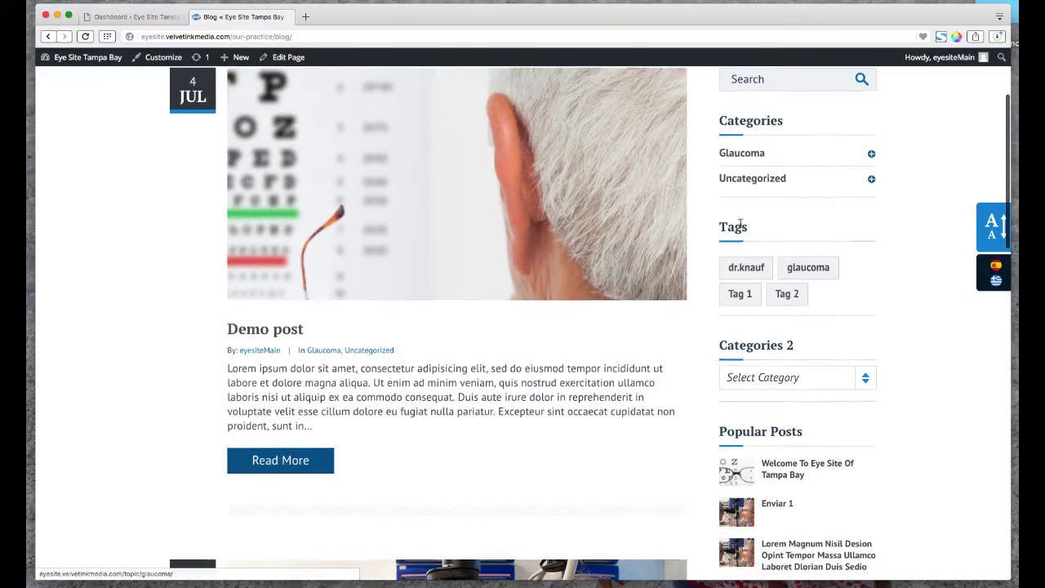
scroll(739, 223, down, 15)
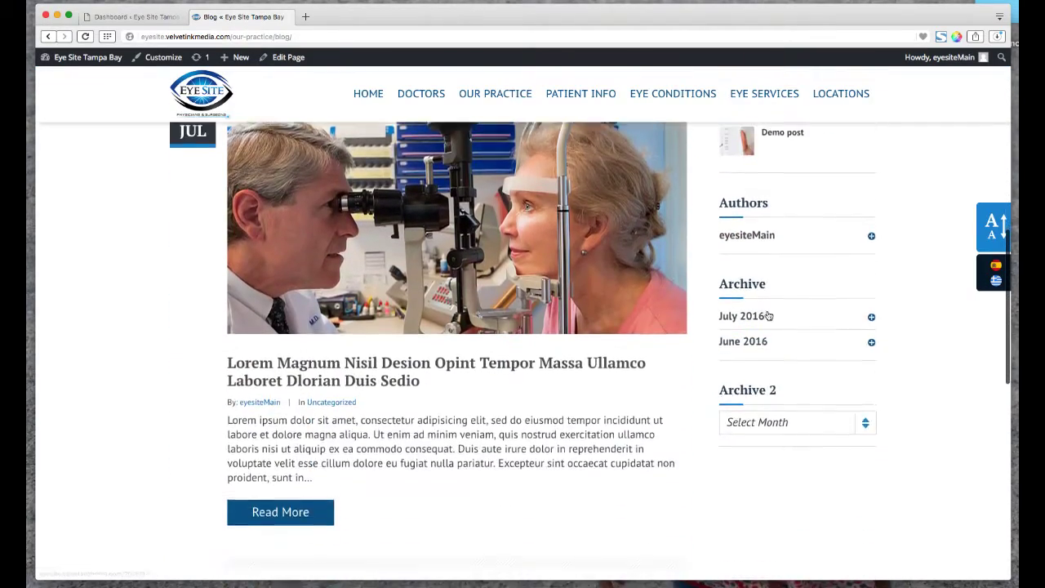
scroll(768, 316, up, 15)
mouse_move(404, 170)
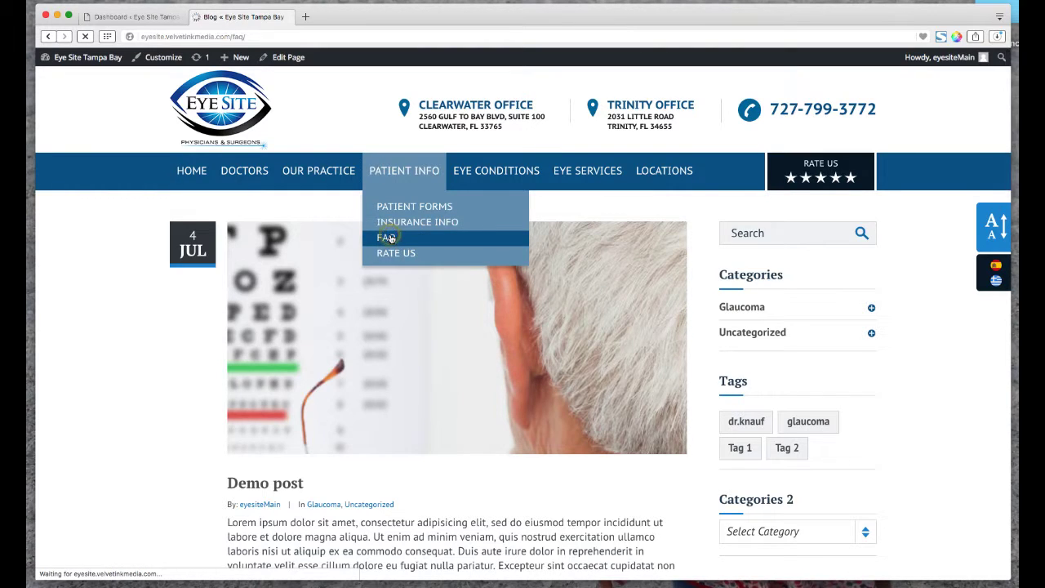
scroll(589, 297, down, 3)
scroll(675, 343, down, 3)
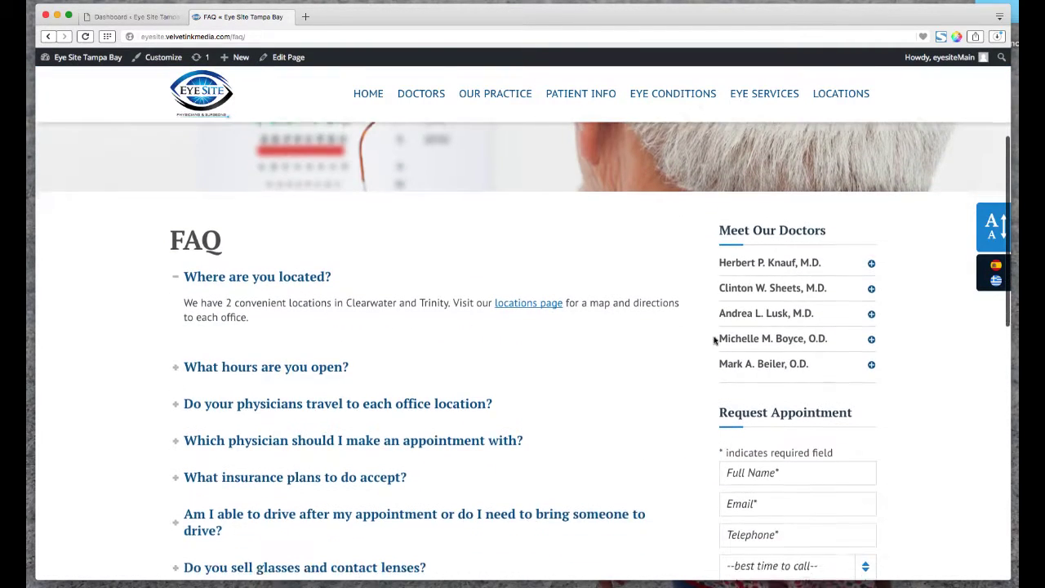
scroll(776, 403, down, 1)
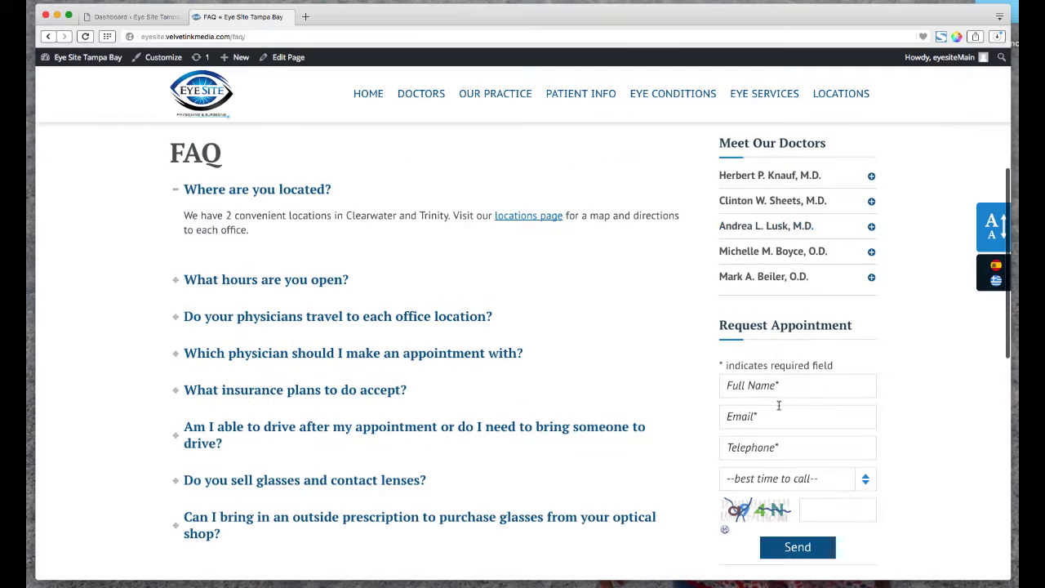
scroll(779, 401, down, 1)
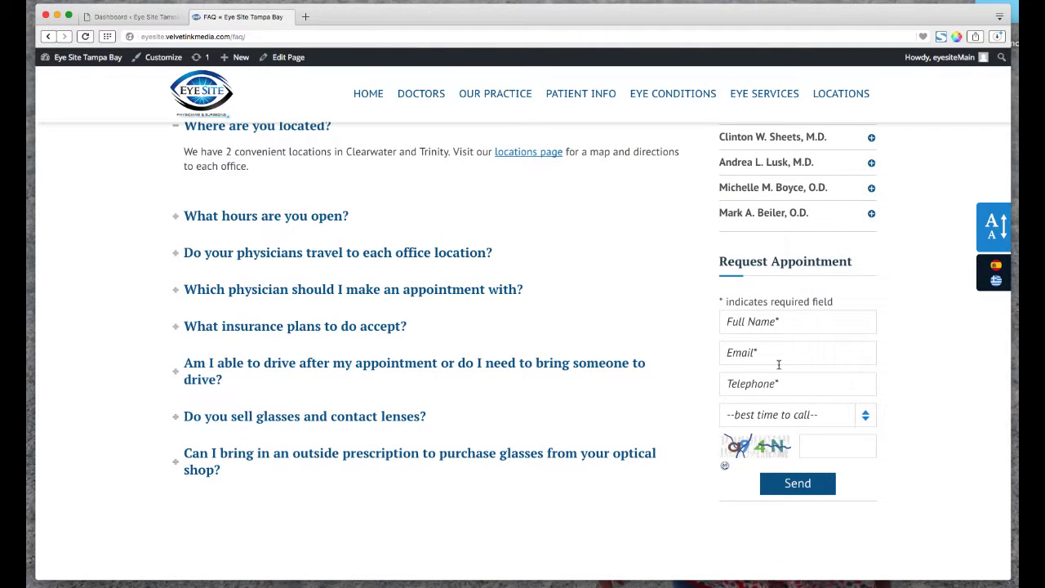
scroll(779, 364, up, 5)
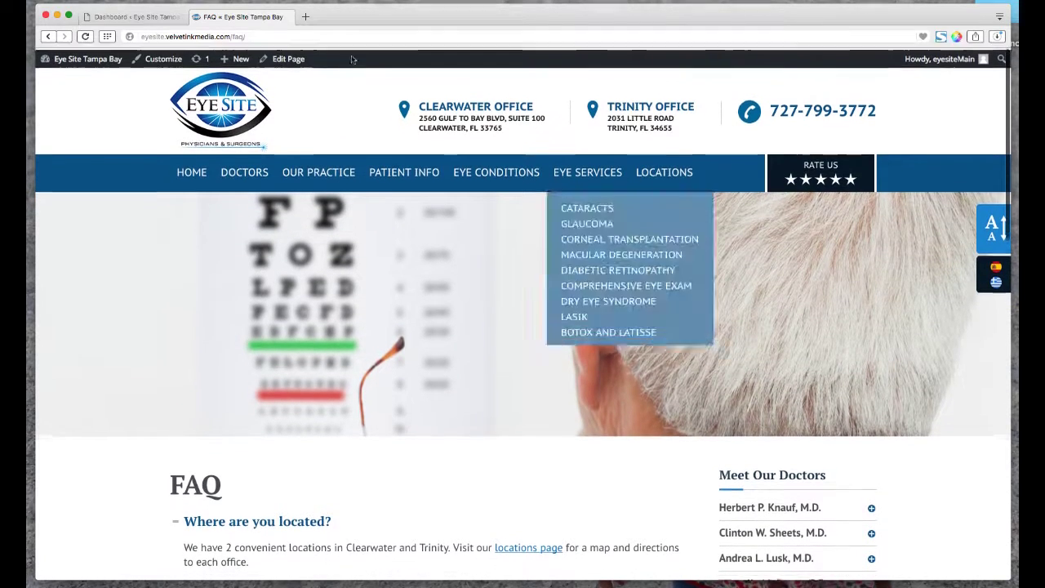
From the Dashboard, go to Appearance > Sidebars and create a sidebar titled 'Charlie'
click(155, 16)
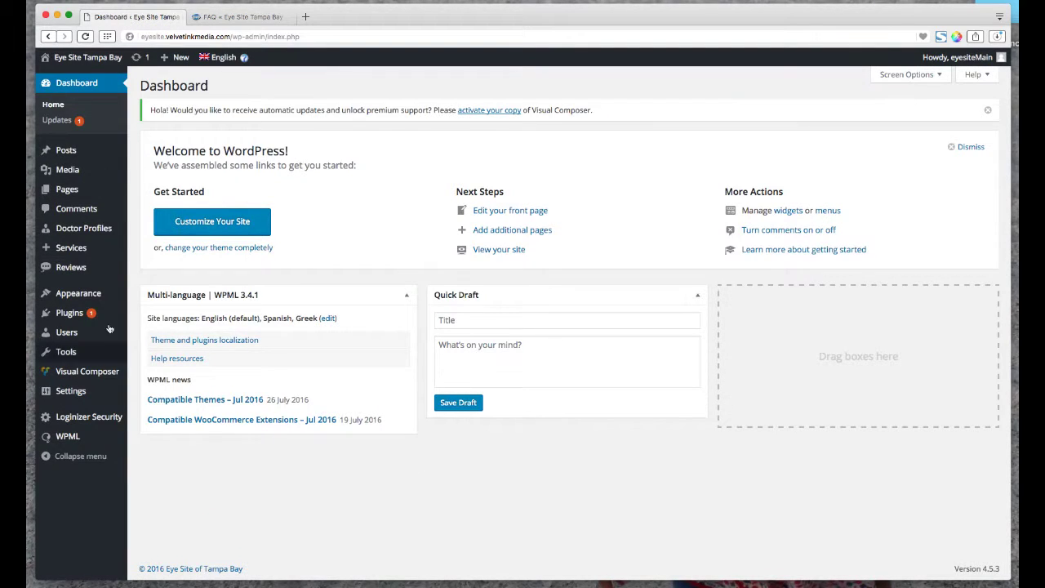
mouse_move(90, 300)
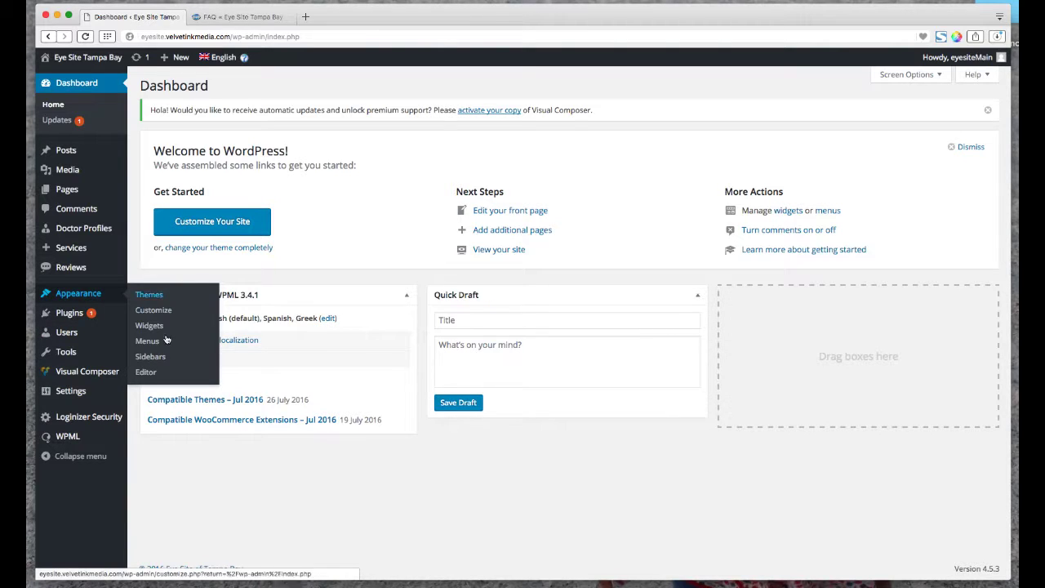
click(150, 357)
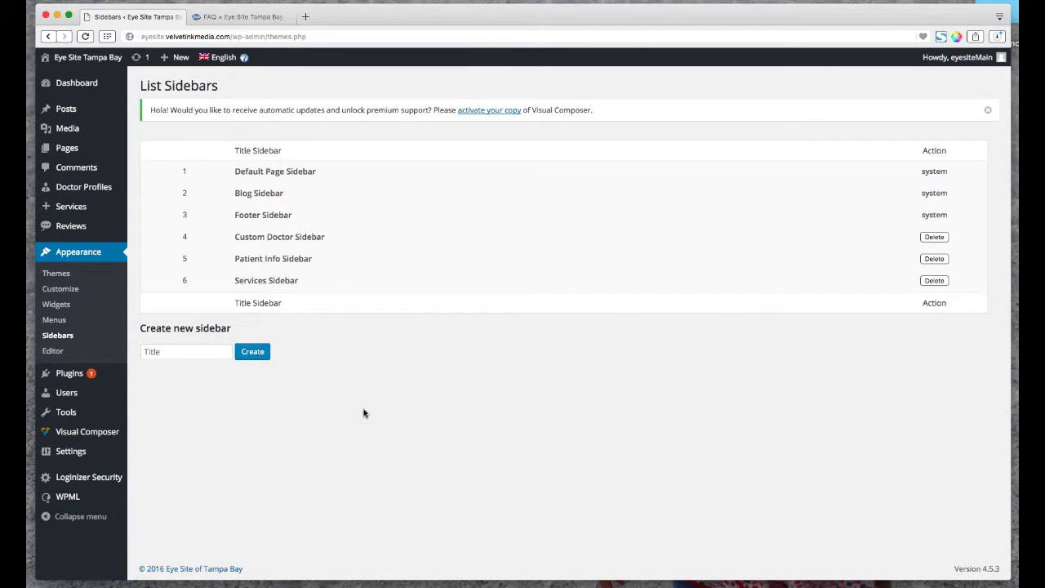
click(155, 352)
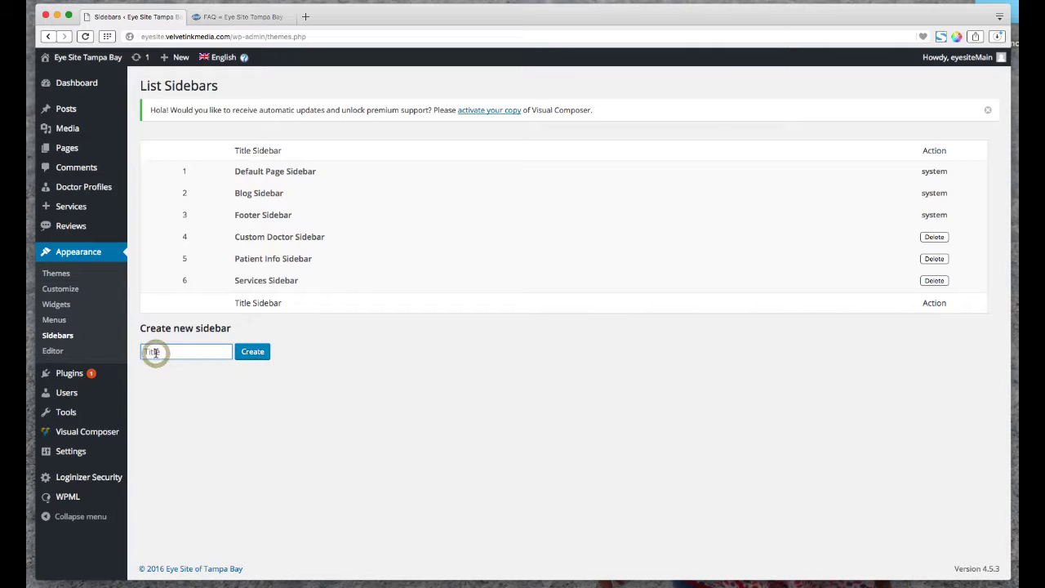
text(Charlie)
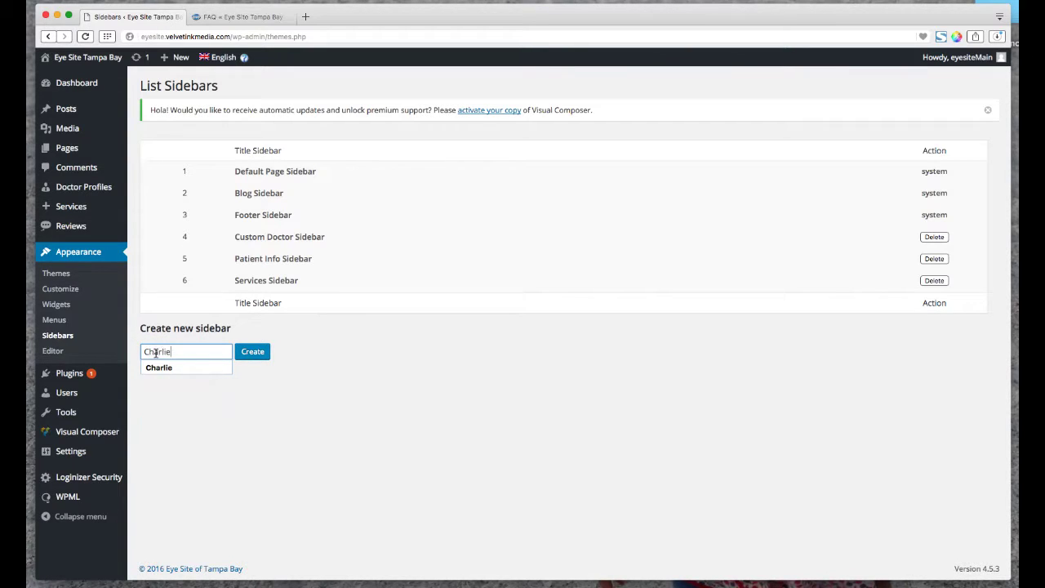
click(252, 352)
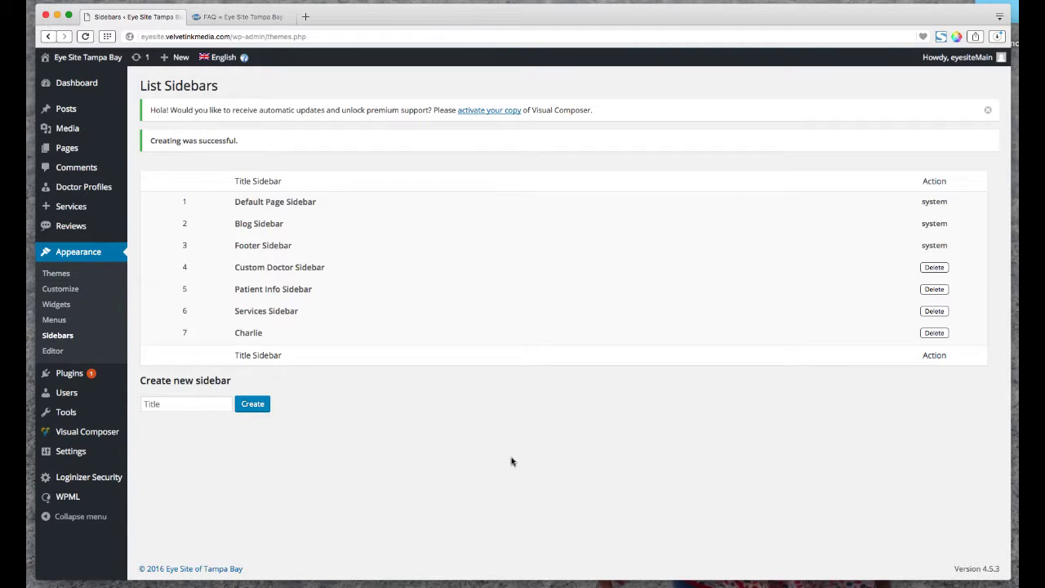
Select the new sidebar's name 'Charlie' in the sidebar list
click(437, 406)
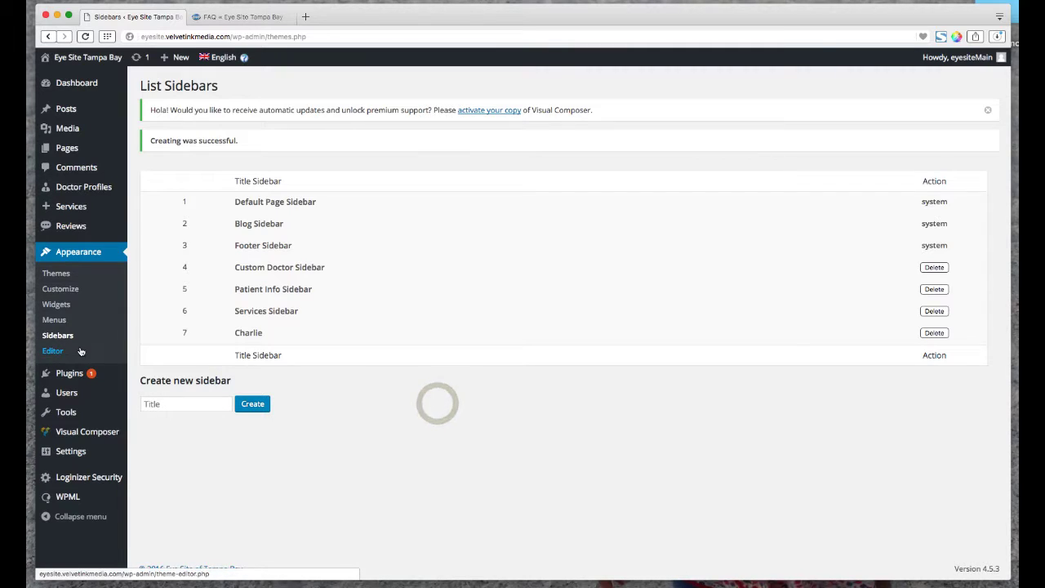
click(354, 436)
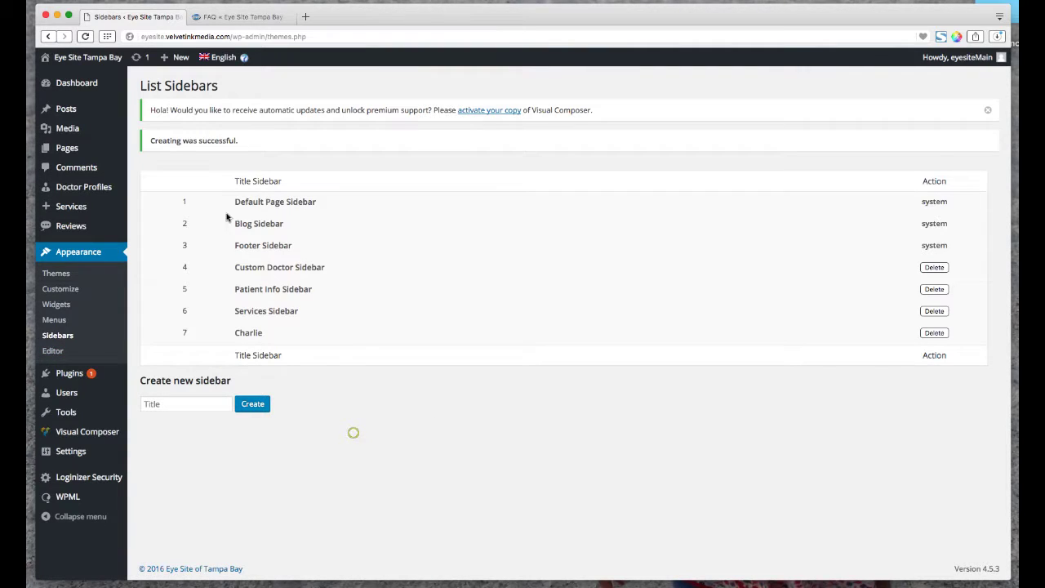
double_click(245, 332)
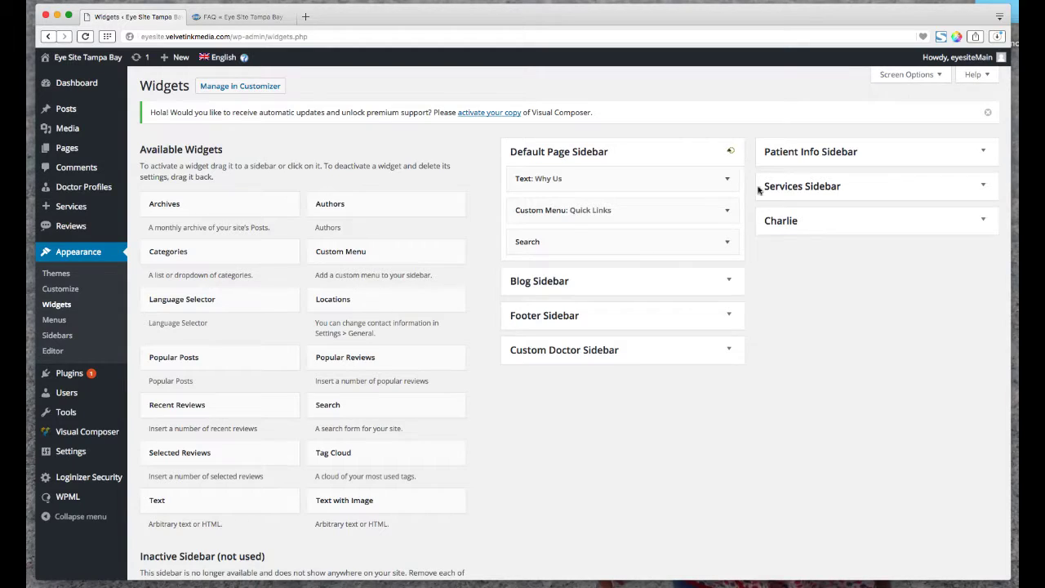
Collapse Default Page Sidebar and reorder Blog Sidebar's Search and Categories 2 widgets
click(730, 151)
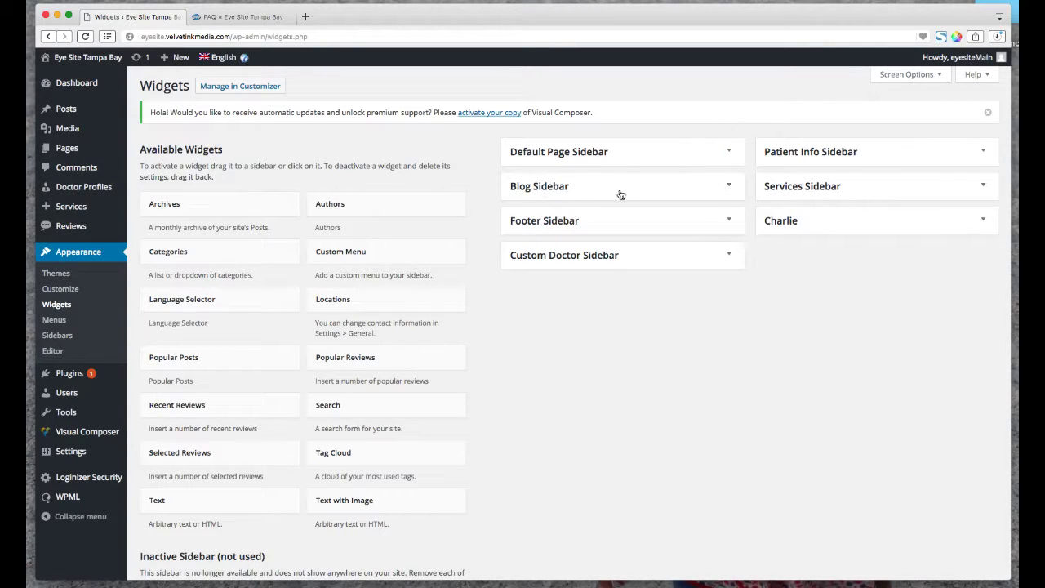
click(730, 187)
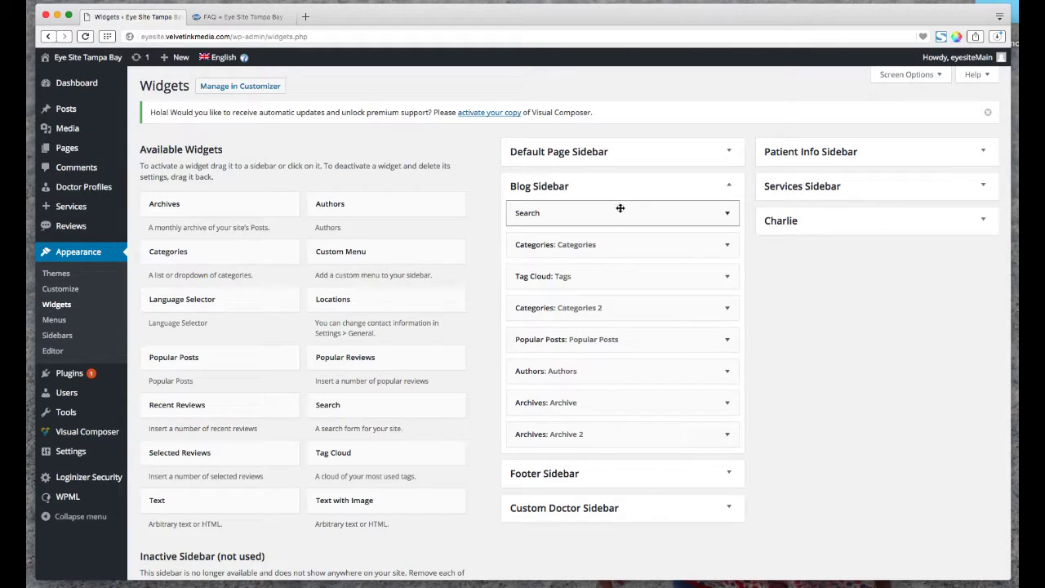
mouse_move(618, 213)
mouse_down()
mouse_move(606, 247)
mouse_move(609, 214)
mouse_up()
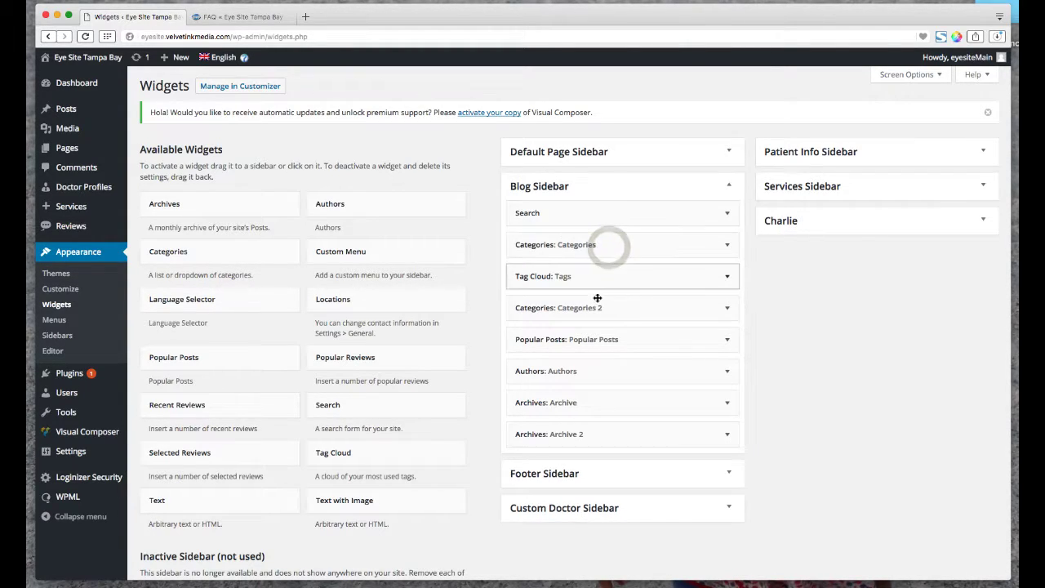
drag(599, 292, 594, 312)
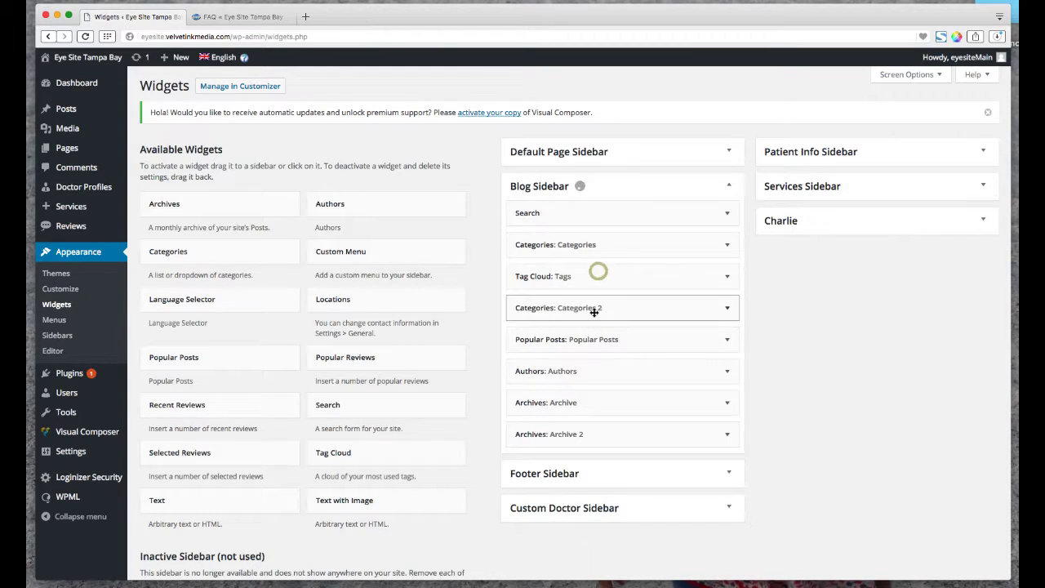
click(727, 308)
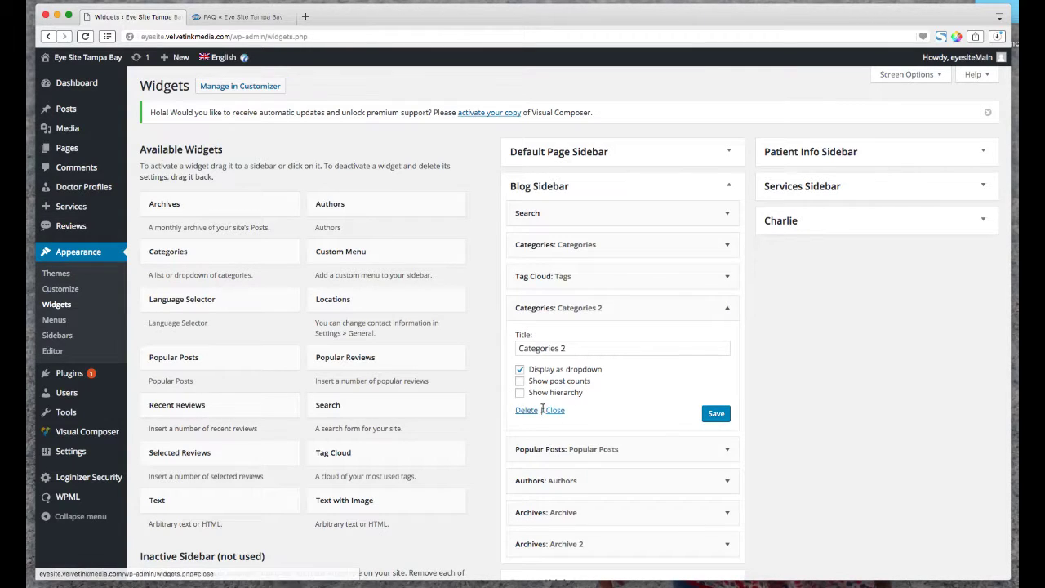
click(728, 308)
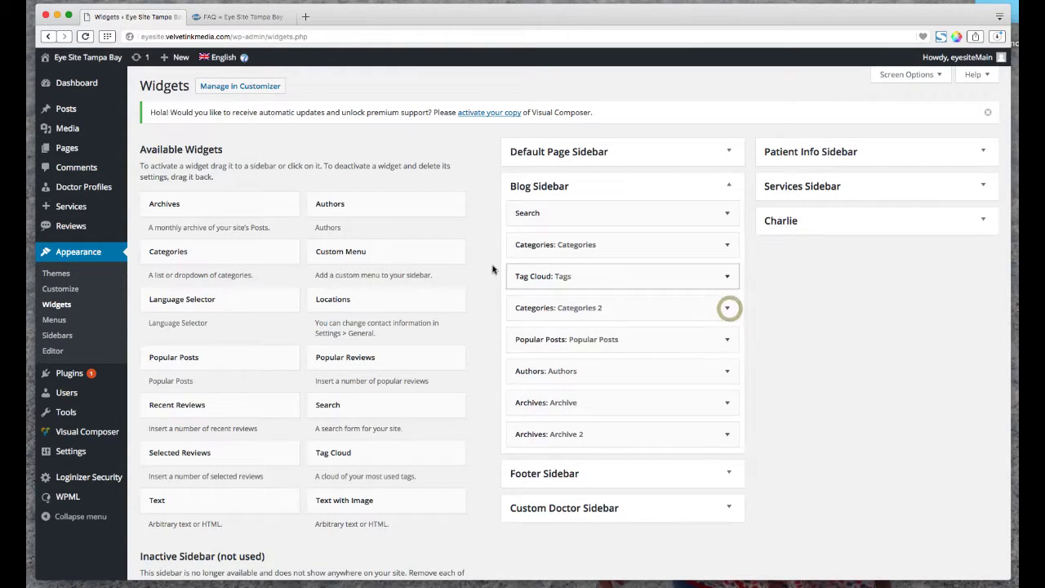
Collapse Blog Sidebar so every sidebar, including Charlie, is listed on the Widgets page
click(732, 187)
scroll(367, 319, down, 4)
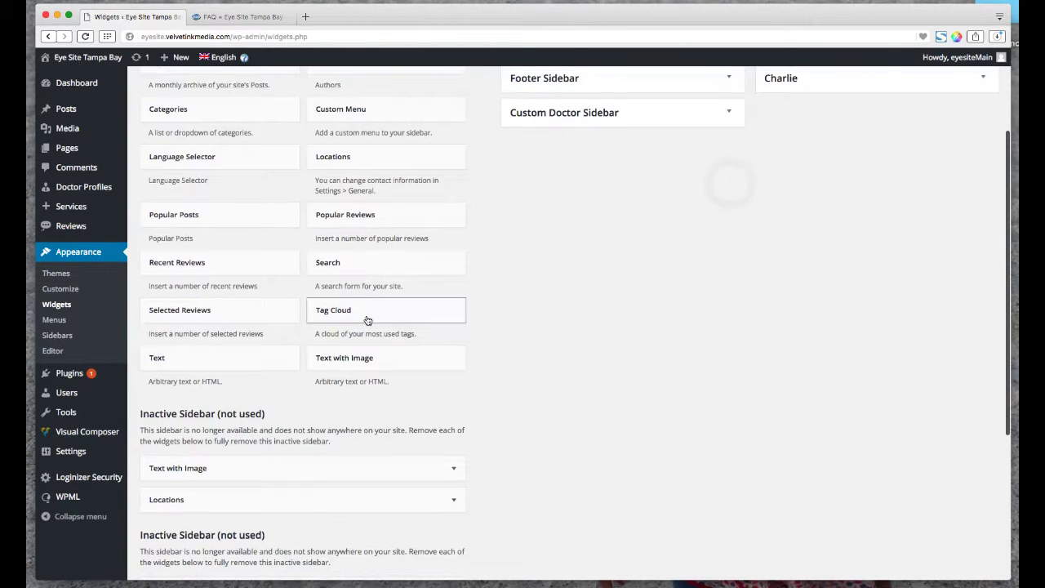
scroll(366, 320, up, 4)
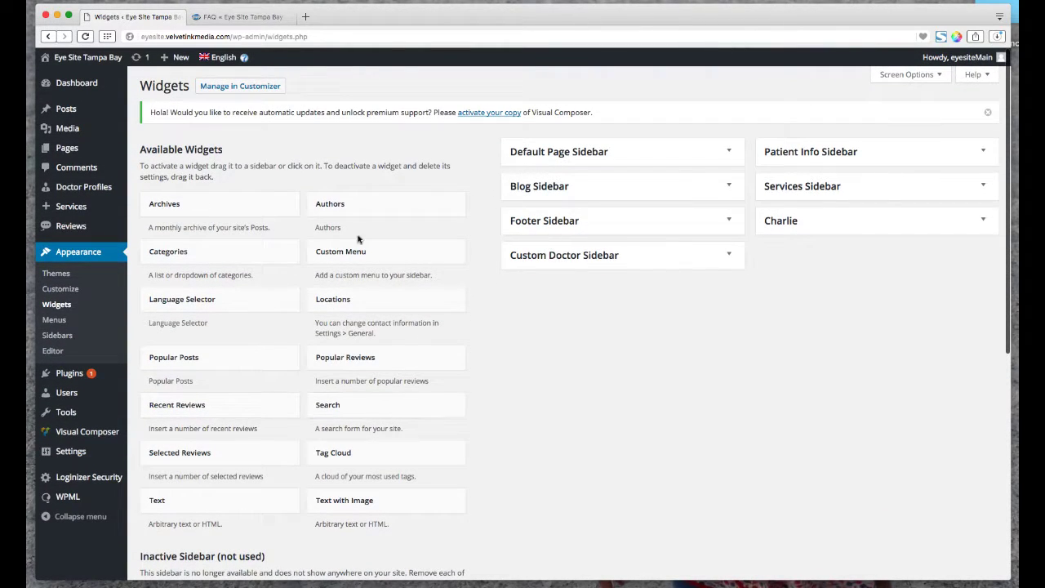
Drop a Search widget into Charlie, title it 'Search Site', and save it
click(983, 221)
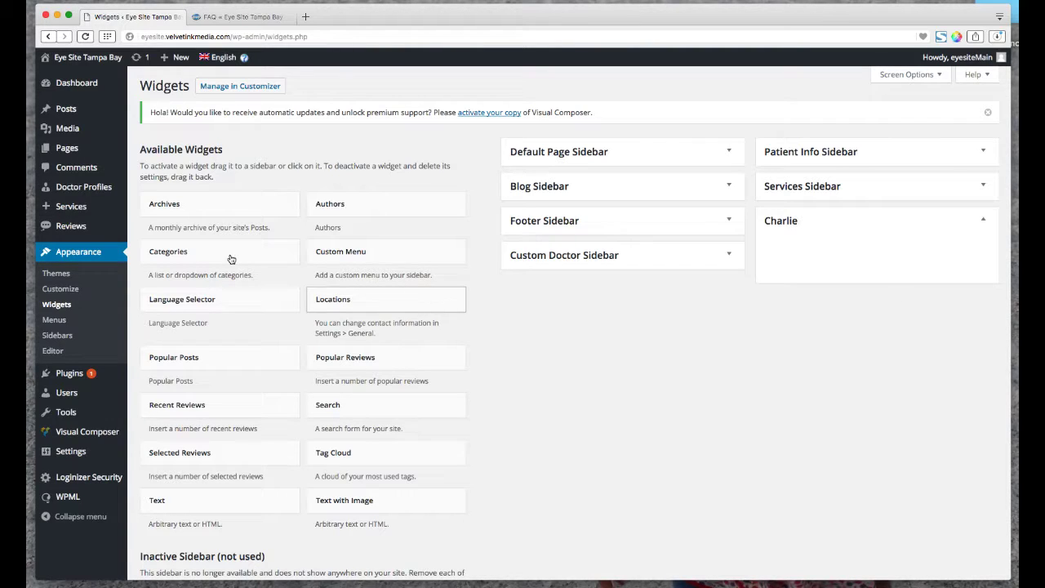
drag(404, 406, 868, 259)
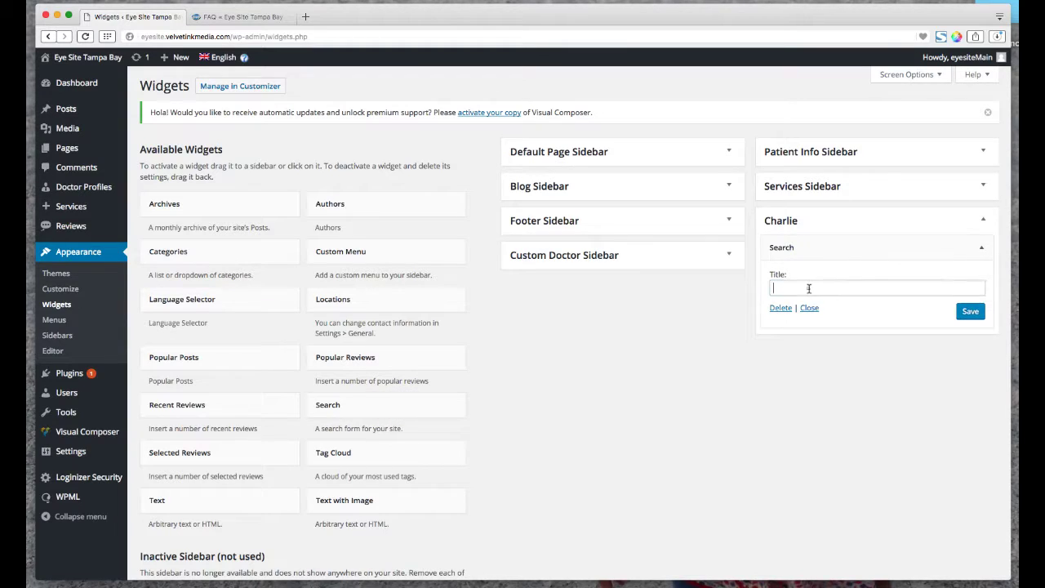
click(806, 286)
text(Sa)
text(ea)
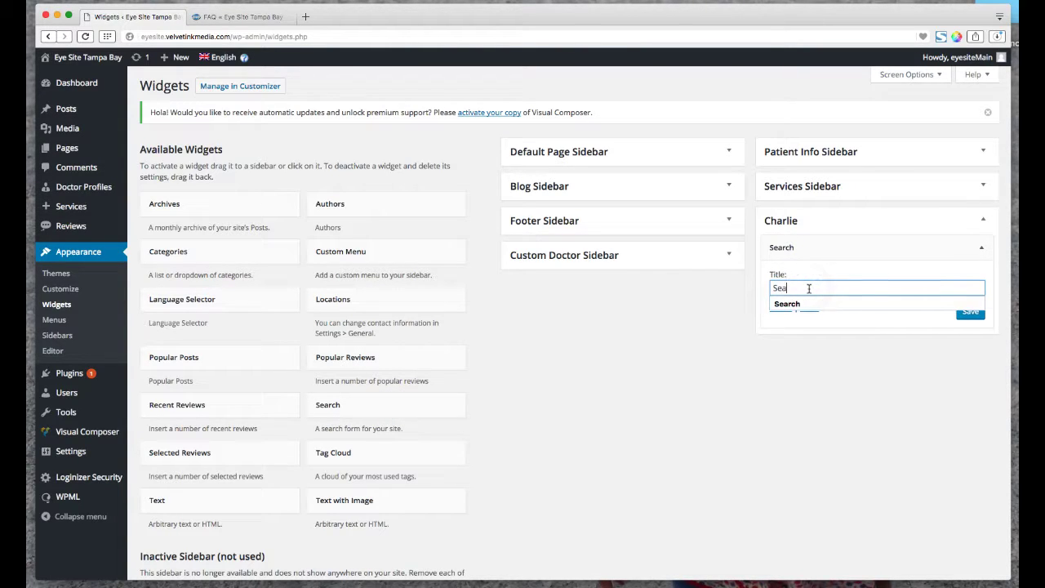
text(rch Site)
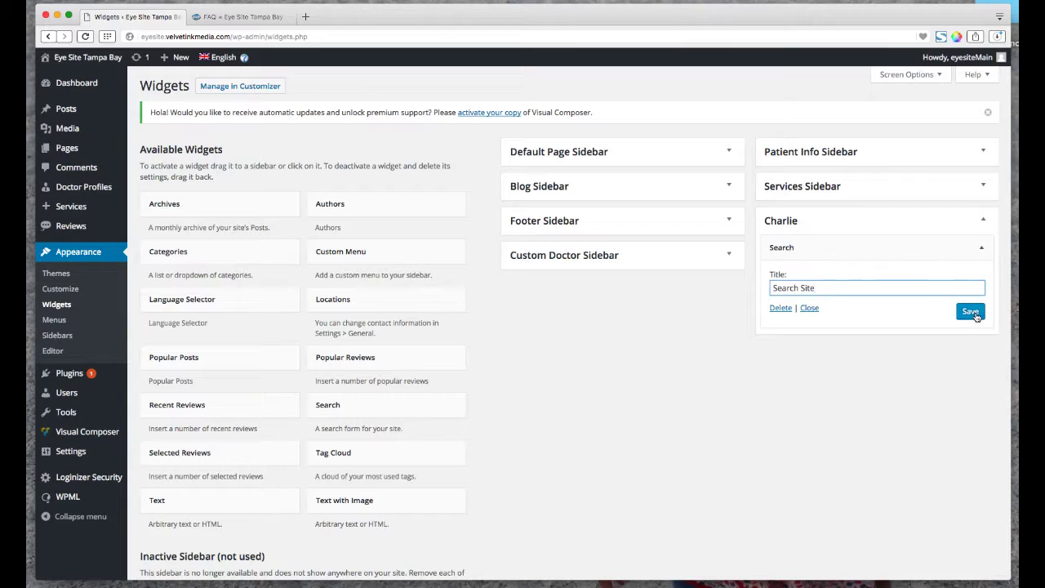
click(974, 315)
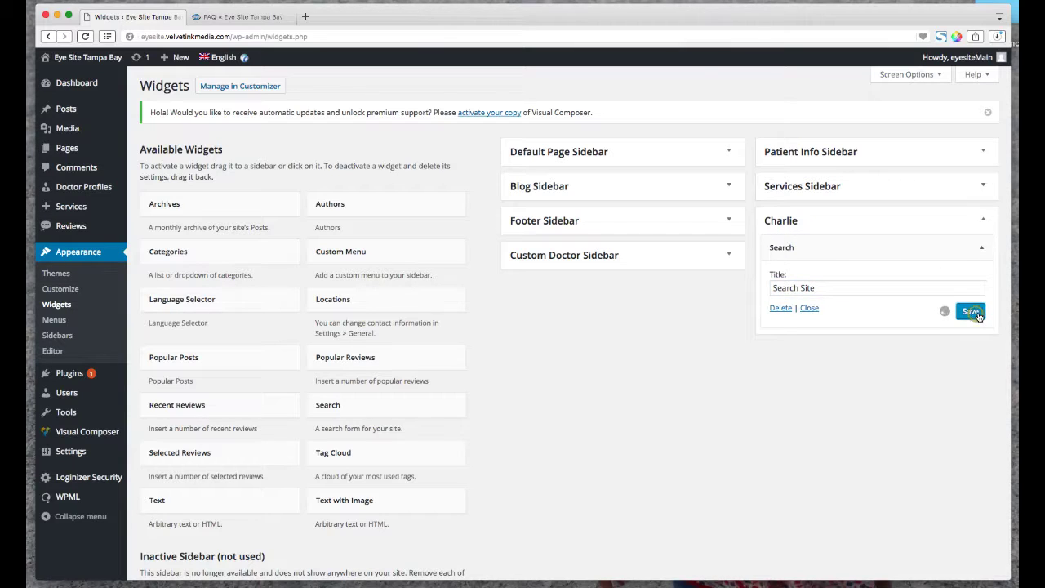
click(981, 248)
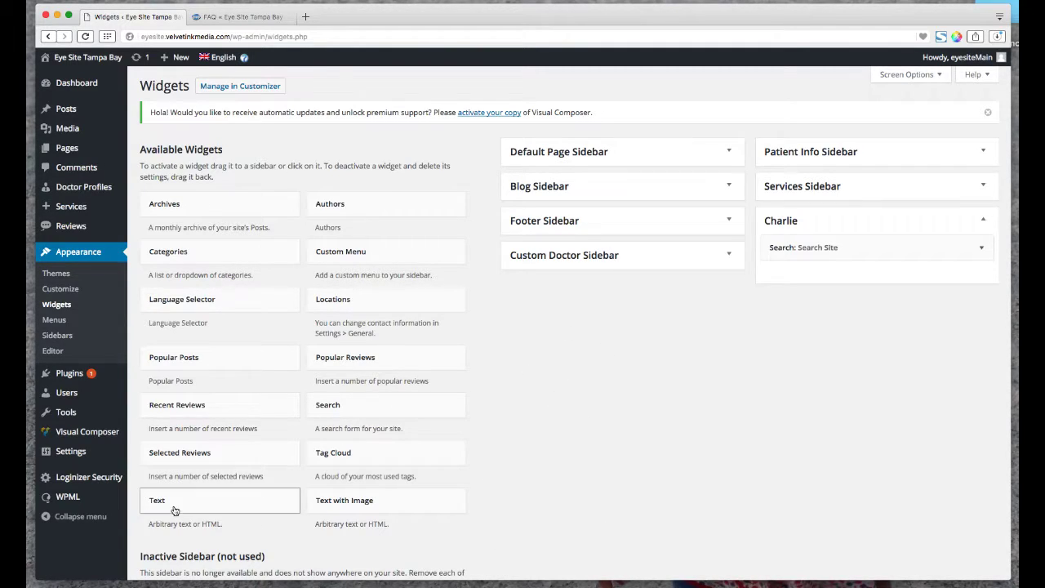
Add a Text widget below Search in Charlie, titled 'Request Appointment'
drag(394, 457, 808, 287)
click(783, 320)
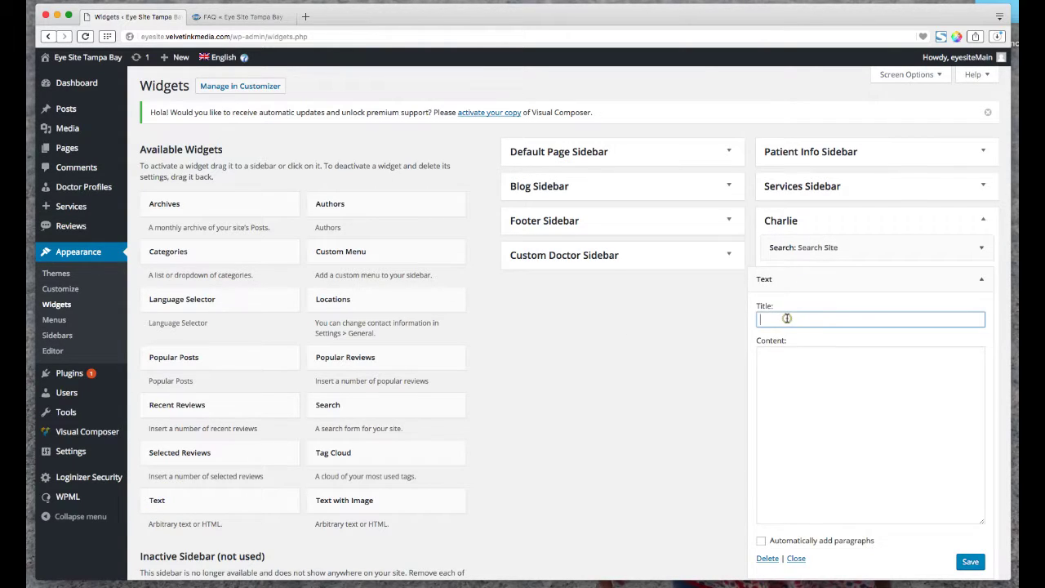
text(Request Appointment)
click(819, 367)
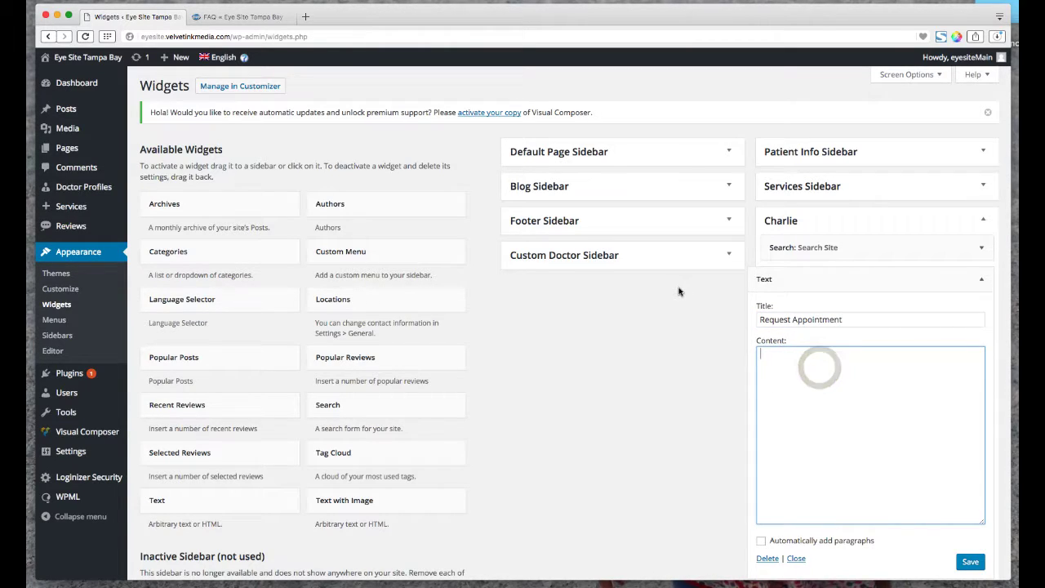
Copy the [si-contact-form form='1'] shortcode from Custom Doctor Sidebar's Request Appointment widget
click(732, 255)
click(727, 282)
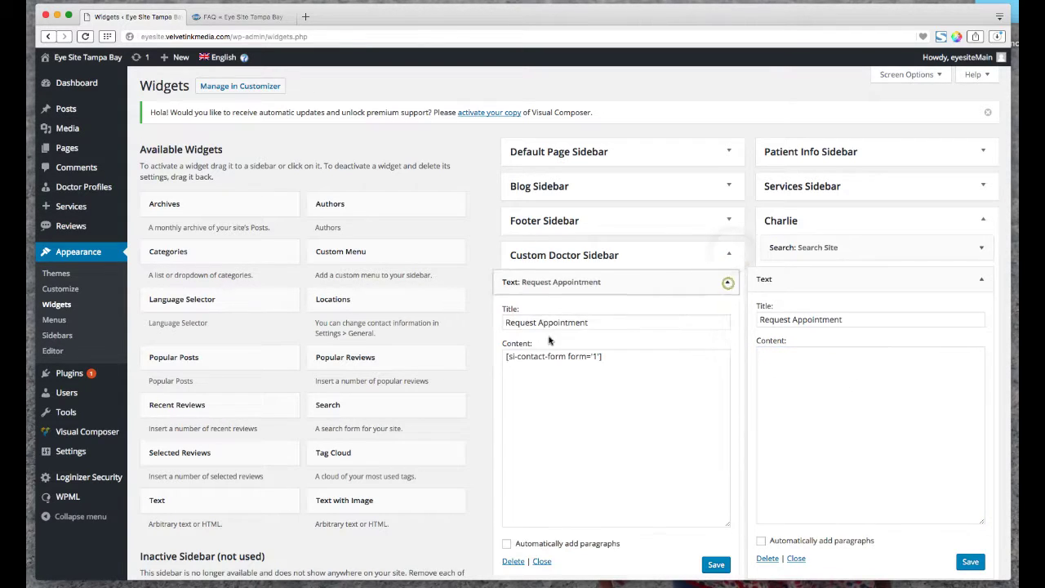
triple_click(605, 357)
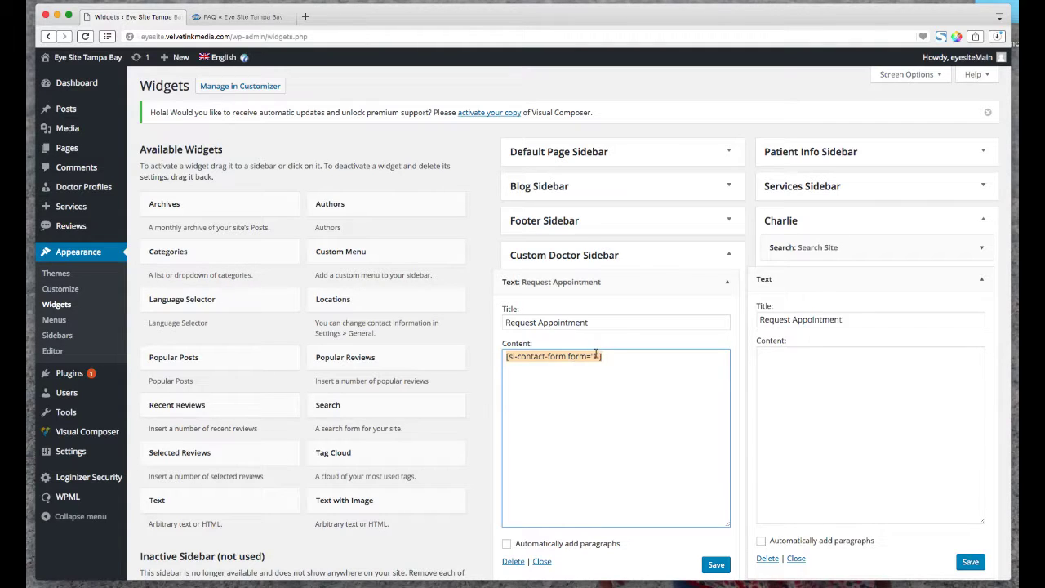
drag(603, 356, 494, 356)
key(ctrl+c)
click(545, 564)
Paste the shortcode into the Charlie text widget's content and save the widget
click(785, 363)
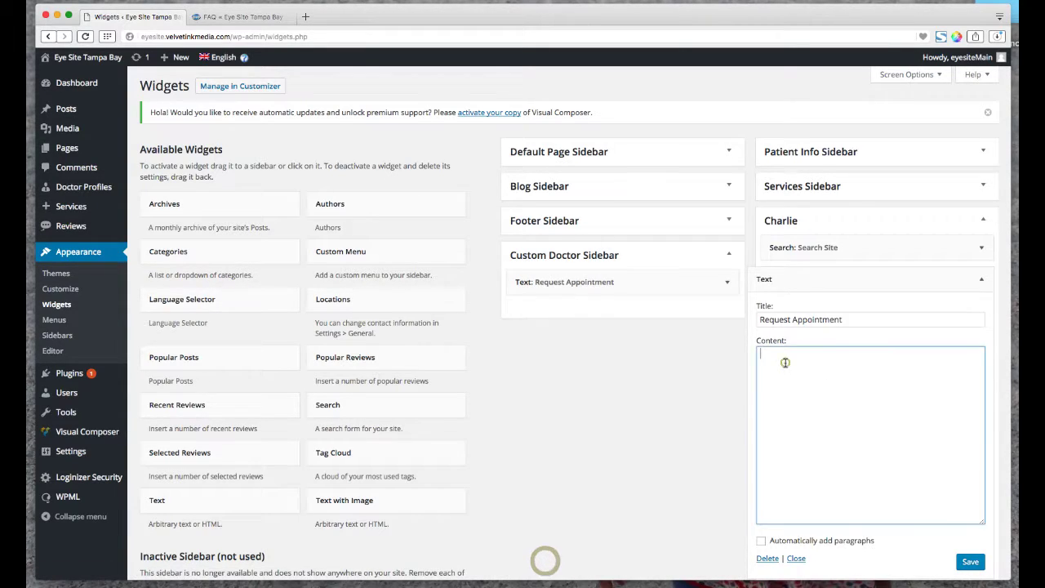
key(ctrl+v)
scroll(877, 408, down, 1)
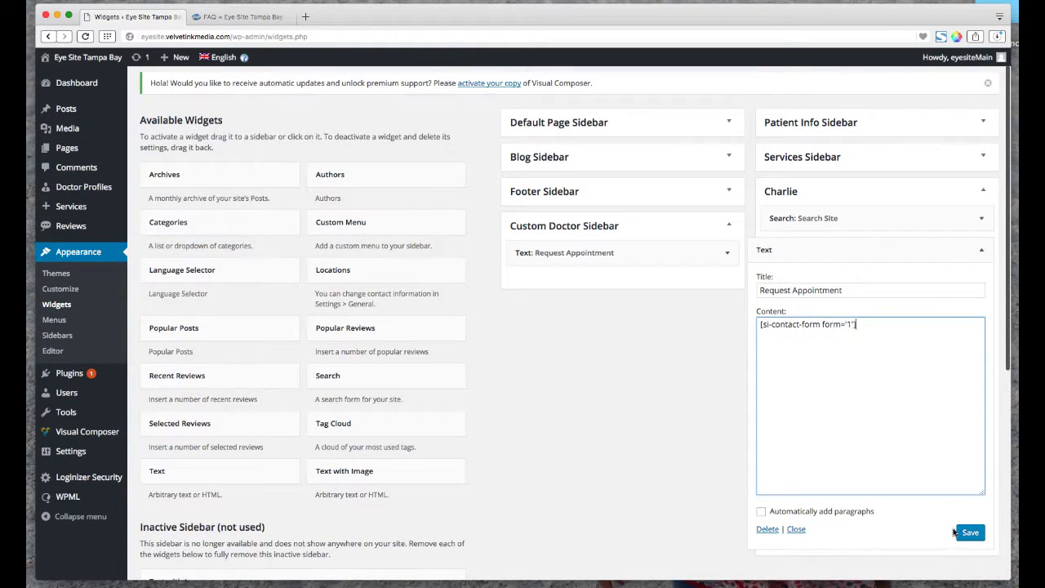
click(962, 532)
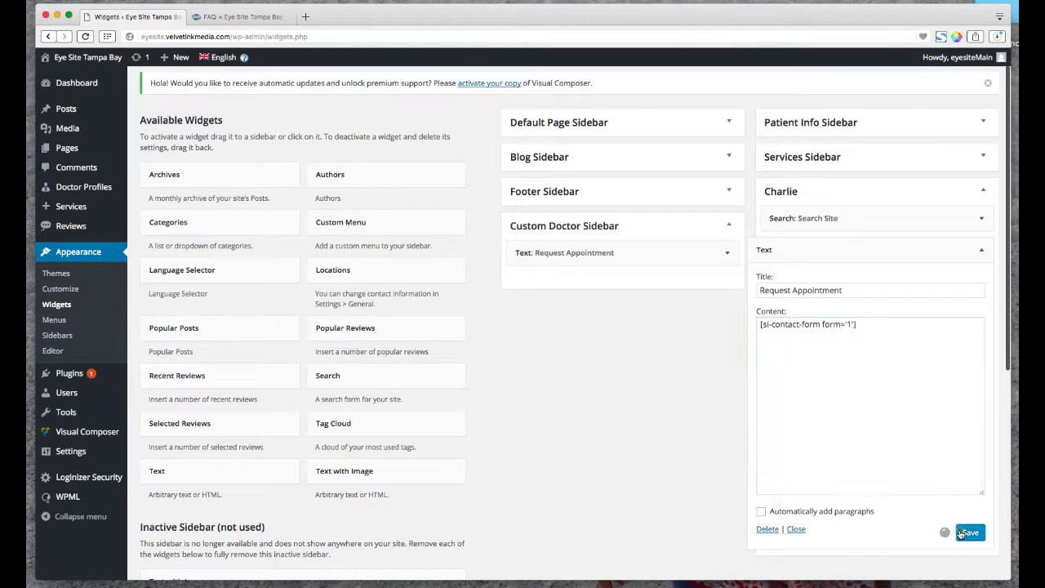
click(983, 251)
click(982, 252)
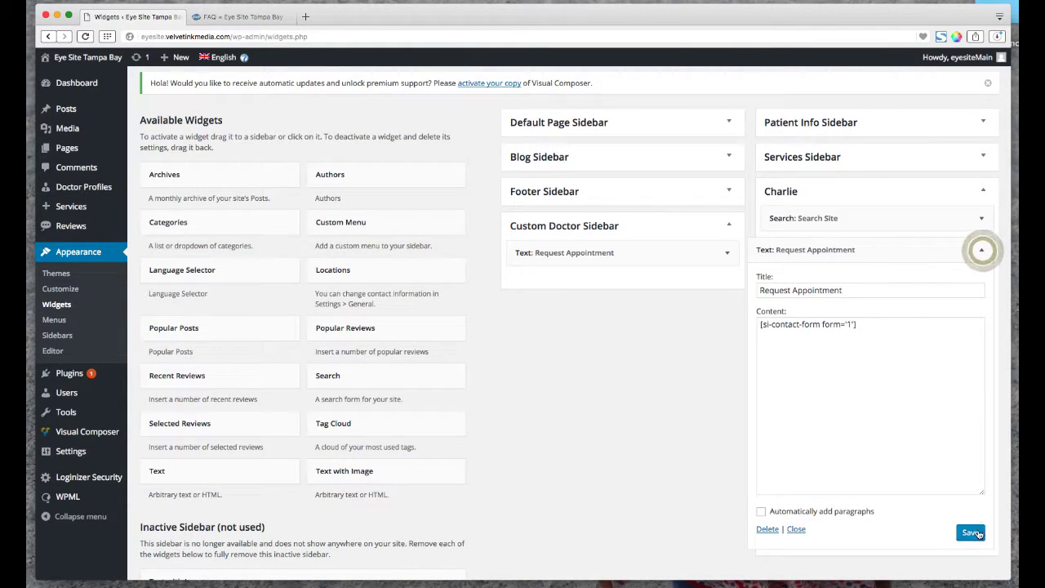
click(979, 533)
click(981, 250)
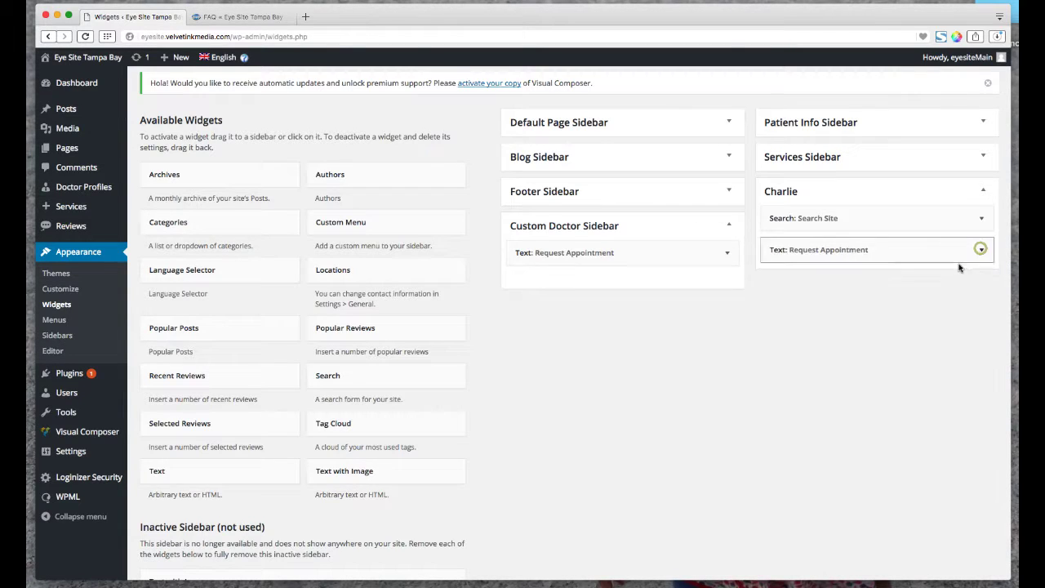
scroll(490, 261, up, 1)
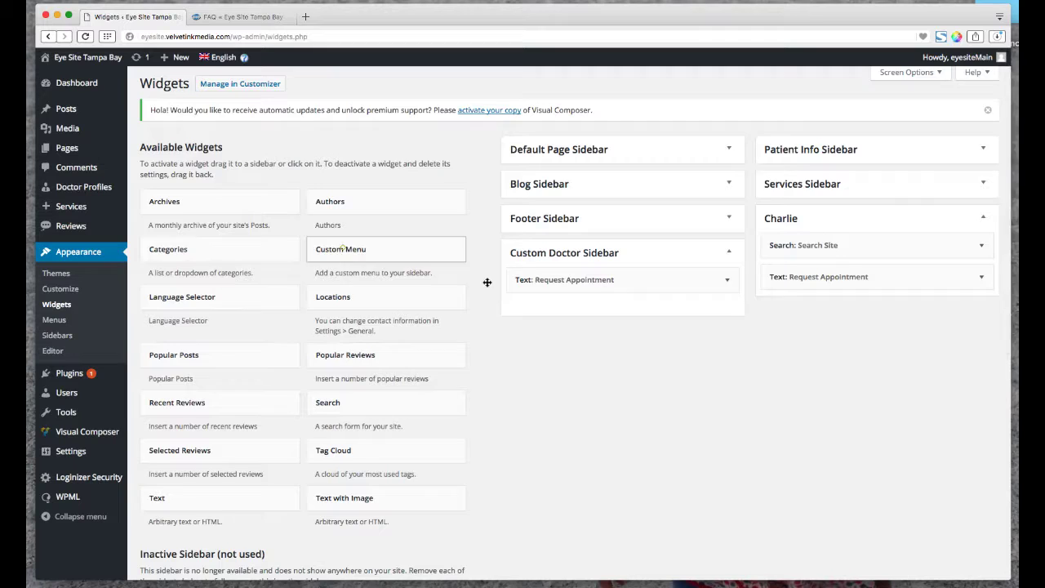
drag(341, 249, 814, 294)
click(798, 344)
text(Q)
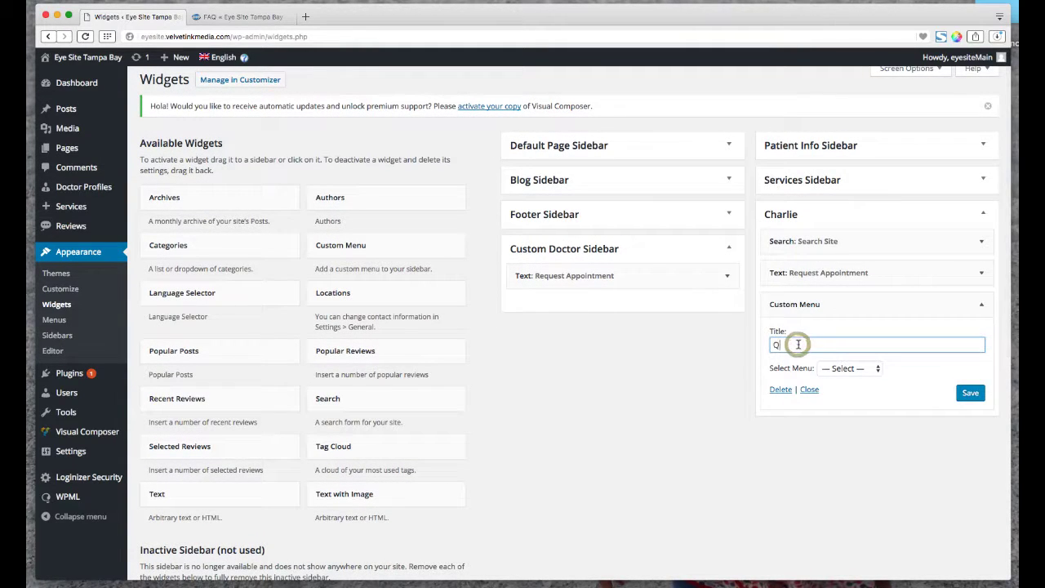
text(uick Links)
click(839, 369)
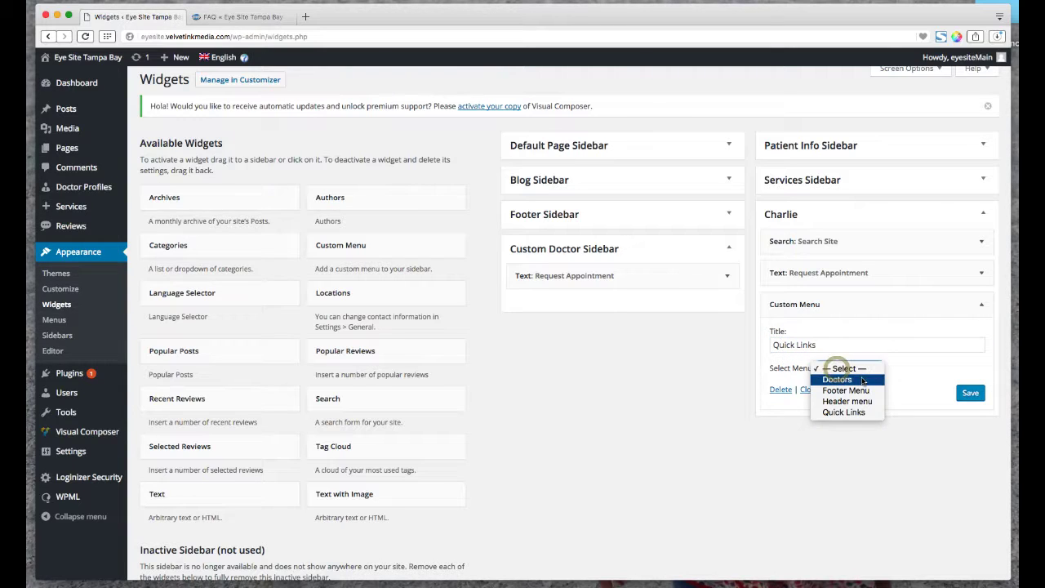
click(854, 414)
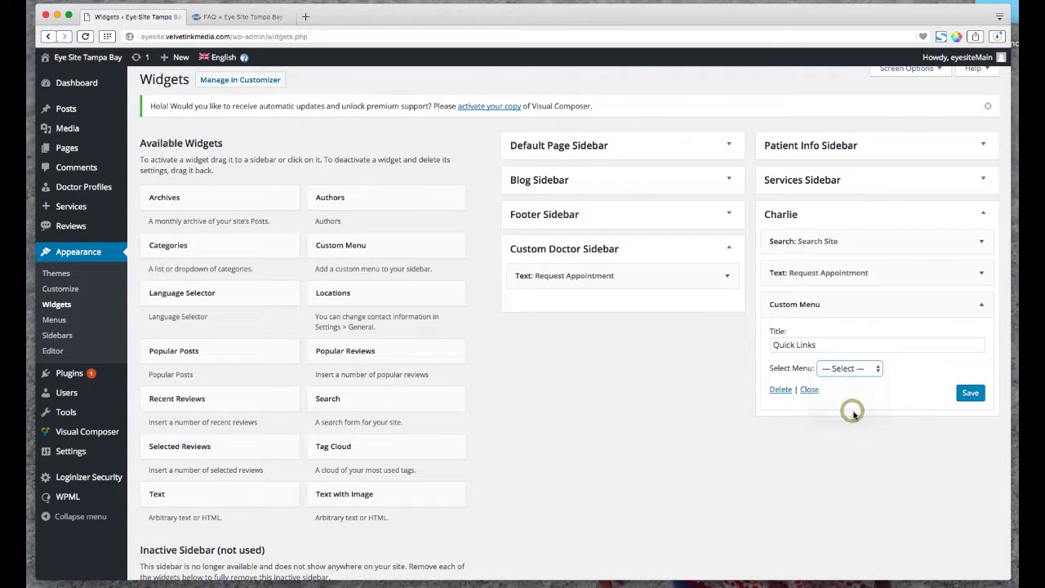
click(968, 393)
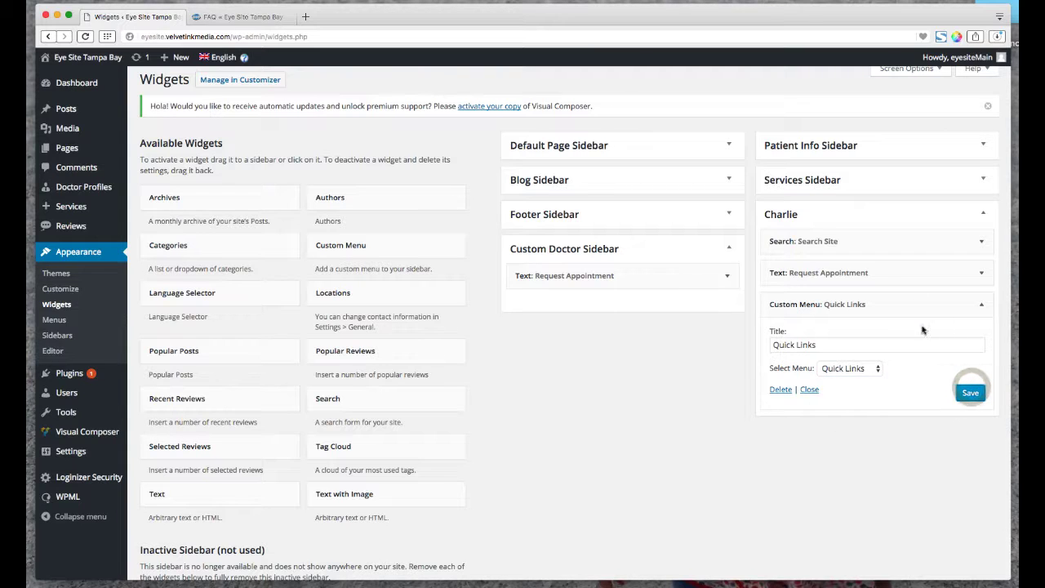
click(983, 216)
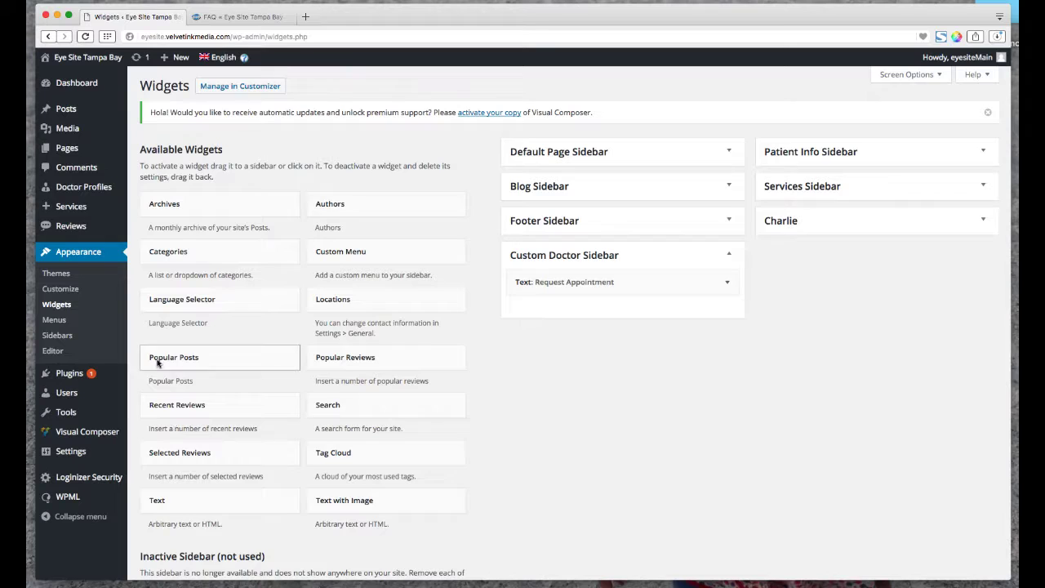
Start a new page titled 'Sidebar Video'
click(66, 149)
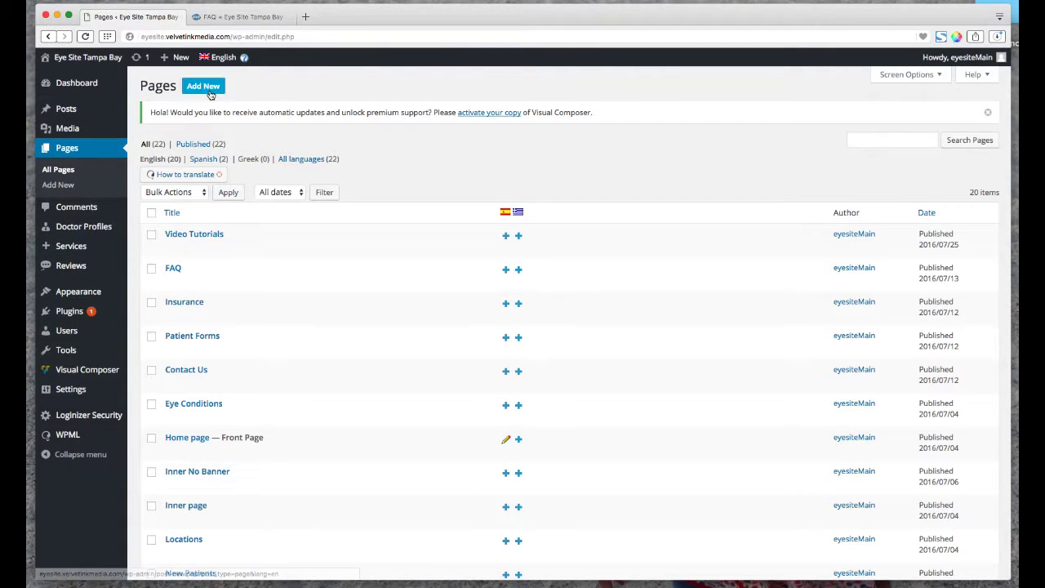
click(203, 86)
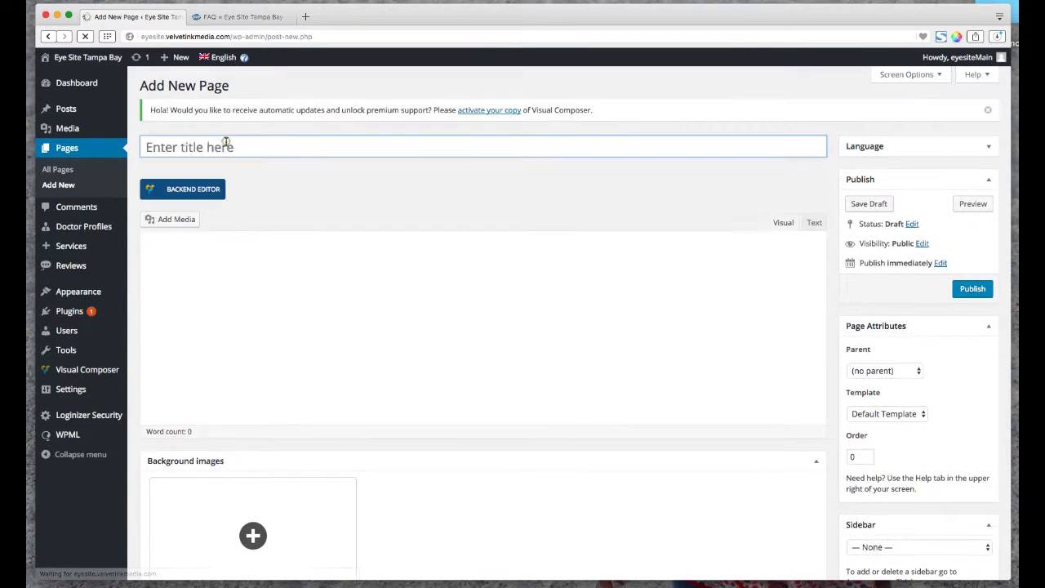
click(226, 143)
text(Sidebar Video)
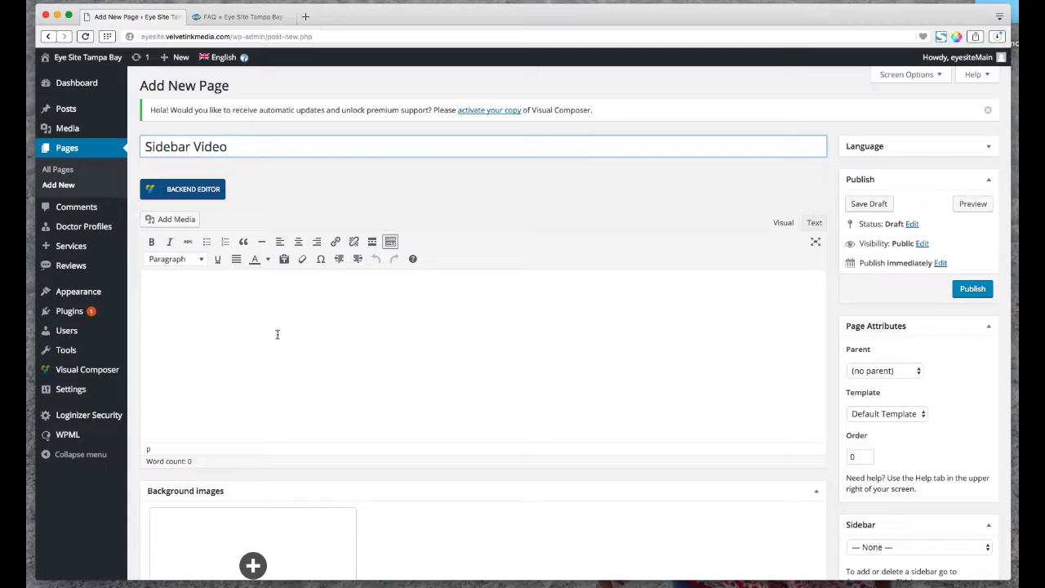
Paste three paragraphs of Lorem ipsum placeholder text into the page body
click(280, 356)
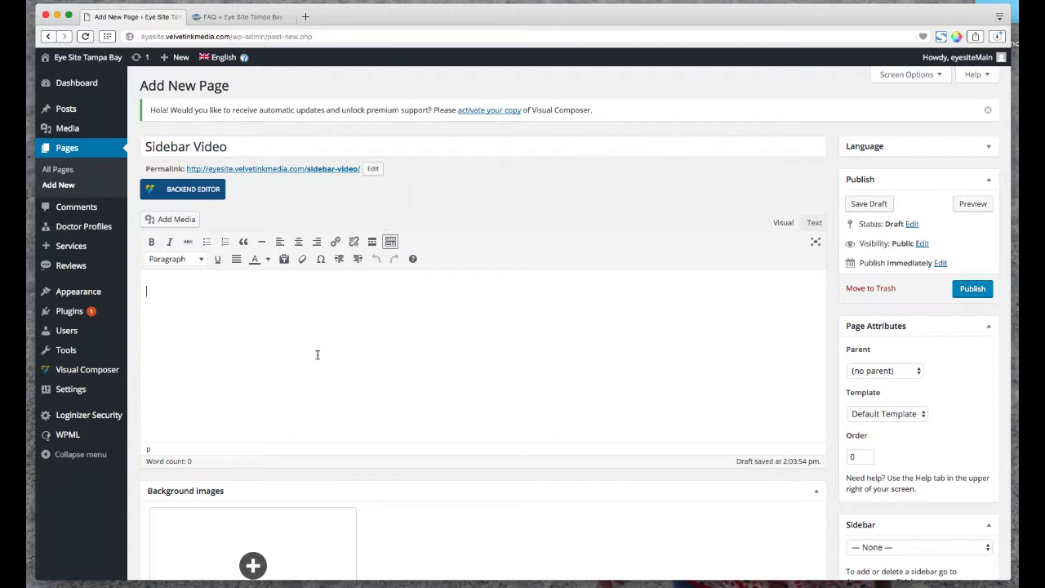
click(439, 346)
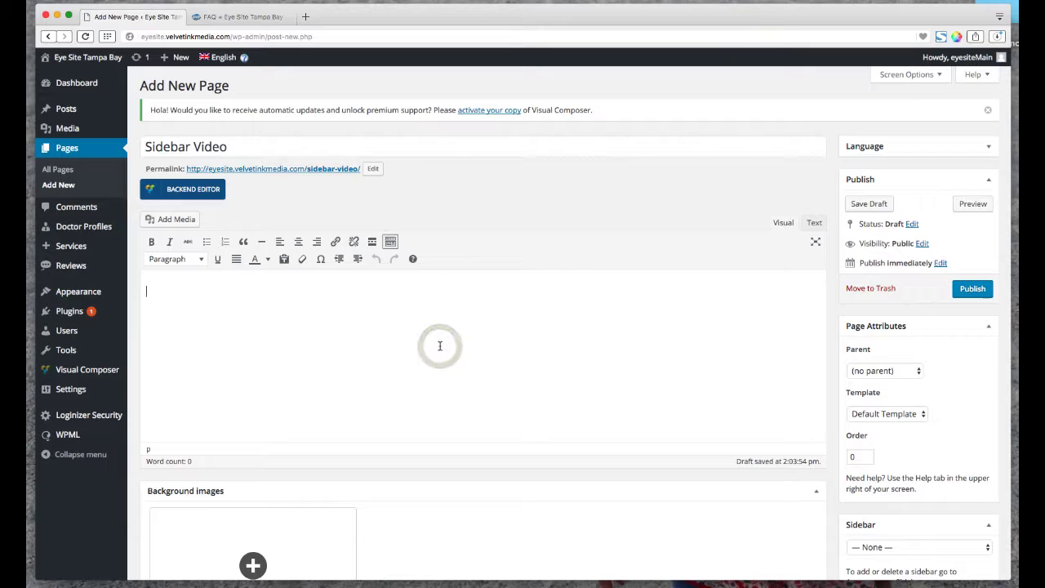
text(Lorem ipsum dolor sit amet, consectetur adipiscing elit. Mauris porttitor id nibh a pretium. Nunc a ligula malesuada, viverra velit condimentum, elementum sapien. Curabitur pulvinar mattis volutpat. Sed ultrices ex tellus, id egestas tortor commodo a. Cum sociis natoque penatibus et magnis dis parturient montes, nascetur ridiculus mus. Aliquam erat volutpat. Vivamus quis est at tortor tempus malesuada id at ex. Nunc in nisl pretium orci fermentum fringilla tincidunt gravida quam. Pellentesque pellentesque metus sem. Sed feugiat metus vitae dictum dapibus. Praesent sagittis viverra volutpat. Mauris in posuere turpis.  Praesent ac rhoncus mauris. Donec consectetur dolor erat, id ultrices turpis laoreet in. Etiam vitae porttitor leo. Phasellus molestie nulla nec commodo elementum. Cras et pretium orci. Phasellus porttitor diam id interdum laoreet. Fusce turpis justo, tincidunt quis aliquet vitae, pellentesque eu nisl. Nam sit amet molestie felis. Morbi porta ex eget lorem dapibus luctus. Sed aliquam venenatis consequat. Aliquam tempus malesuada arcu efficitur consectetur.  Donec eget justo rhoncus, malesuada nisi at, accumsan nulla. Duis vitae quam a dolor porta interdum. Suspendisse tincidunt vel leo at malesuada. Morbi eu pharetra mi. Ut dignissim sem iaculis nunc tincidunt blandit. Morbi malesuada, ipsum fringilla dapibus vehicula, dui eros sodales metus, id scelerisque ante est id nisl. Nullam sed auctor metus.)
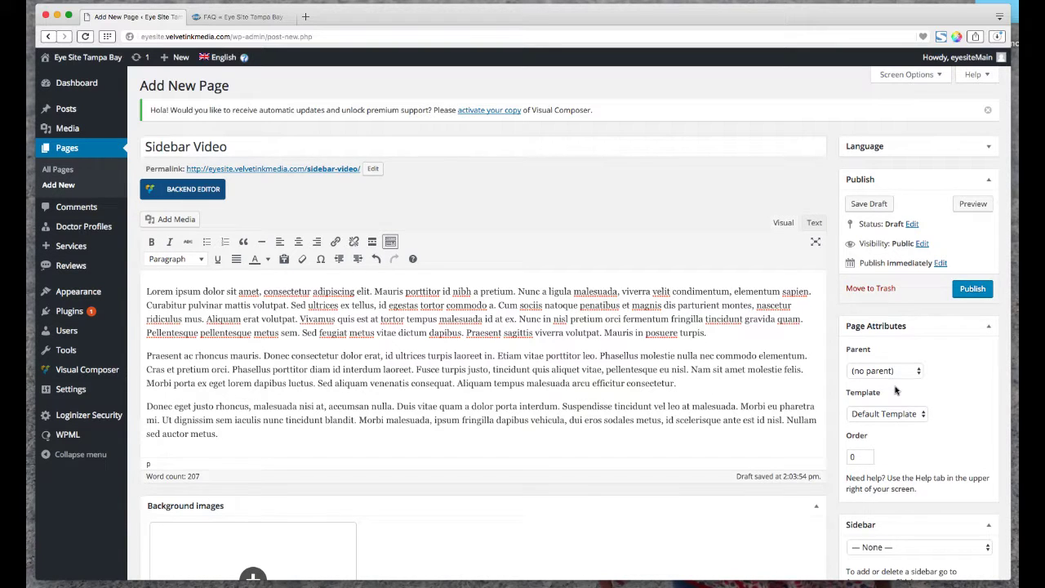
Set the page template to 'Page with Sidebar' and publish the Sidebar Video page
scroll(895, 391, down, 2)
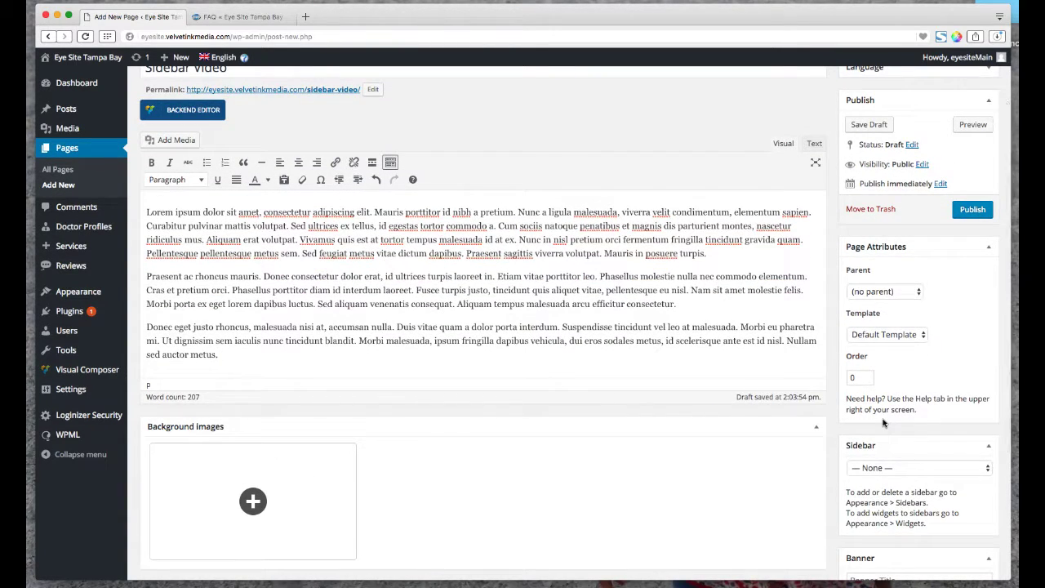
scroll(905, 372, up, 2)
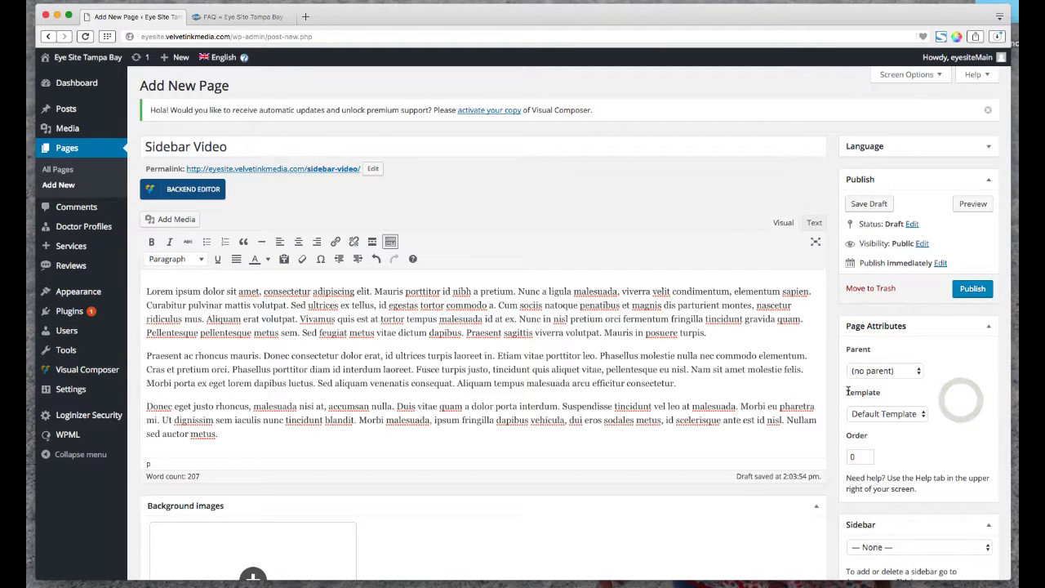
click(908, 415)
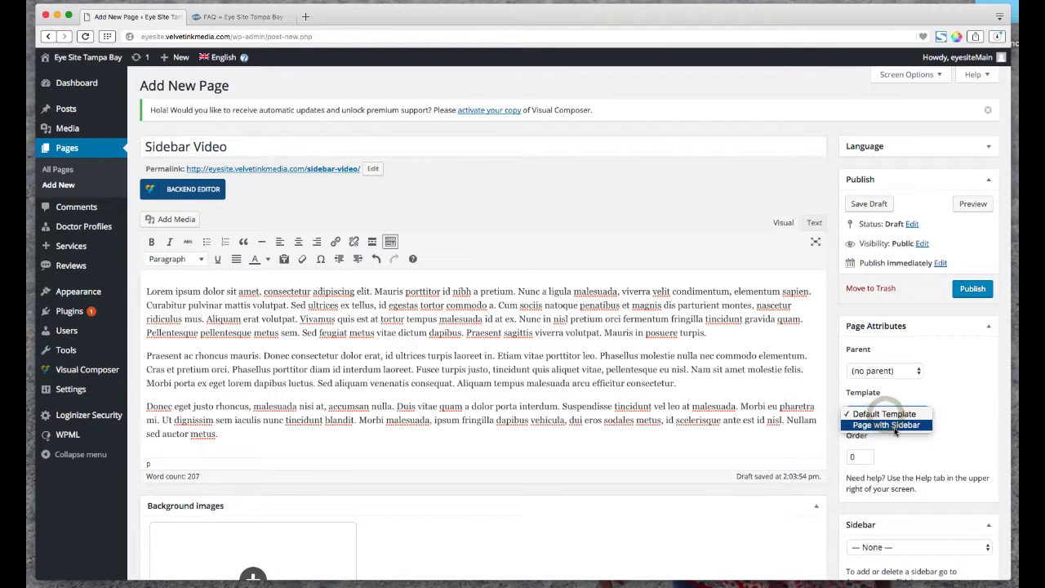
click(894, 424)
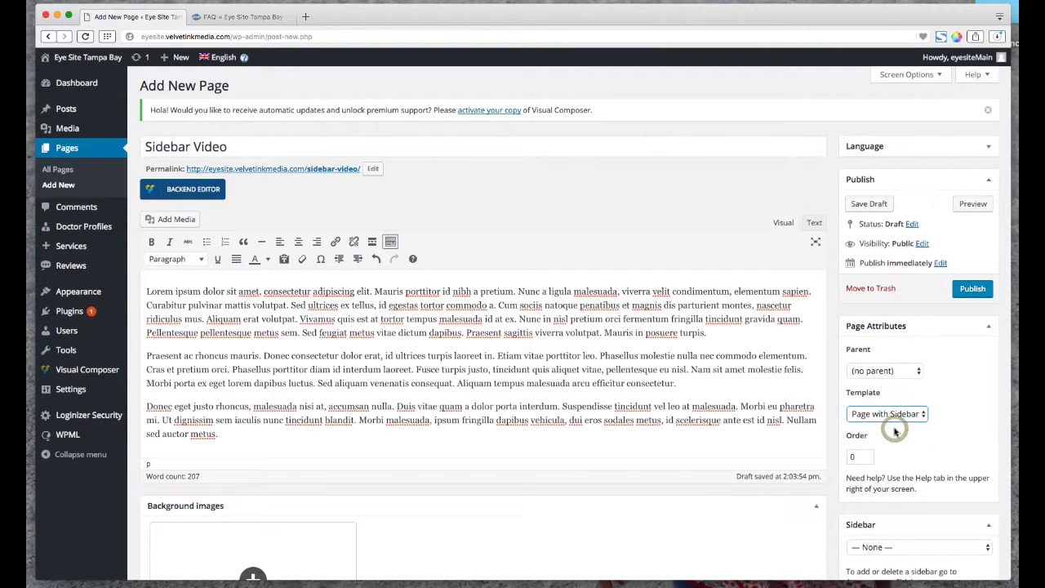
click(968, 292)
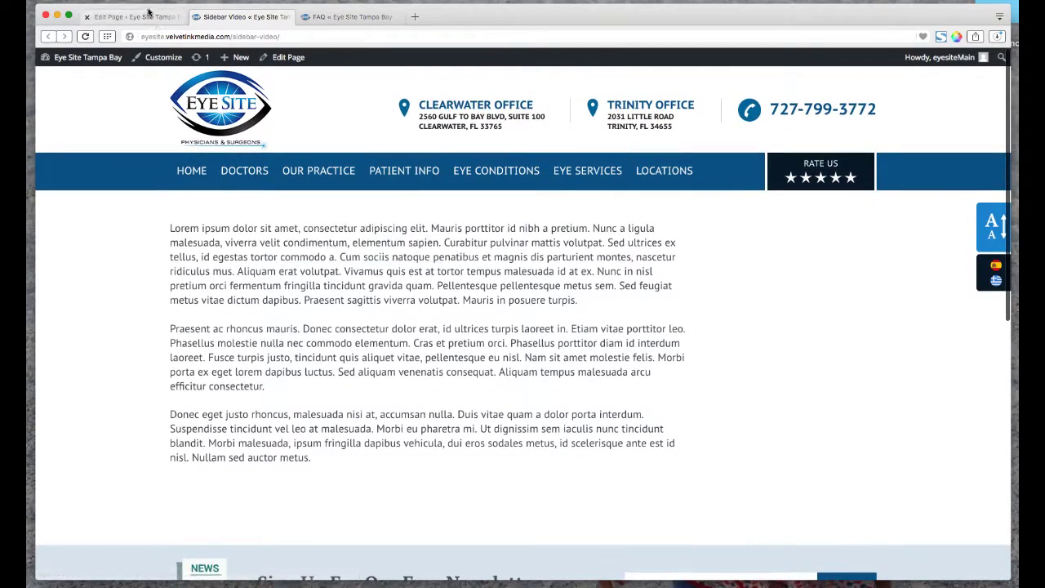
Set the page's Sidebar option to Charlie, update it, and return to the live page
key(ctrl+shift+Tab)
scroll(862, 430, down, 4)
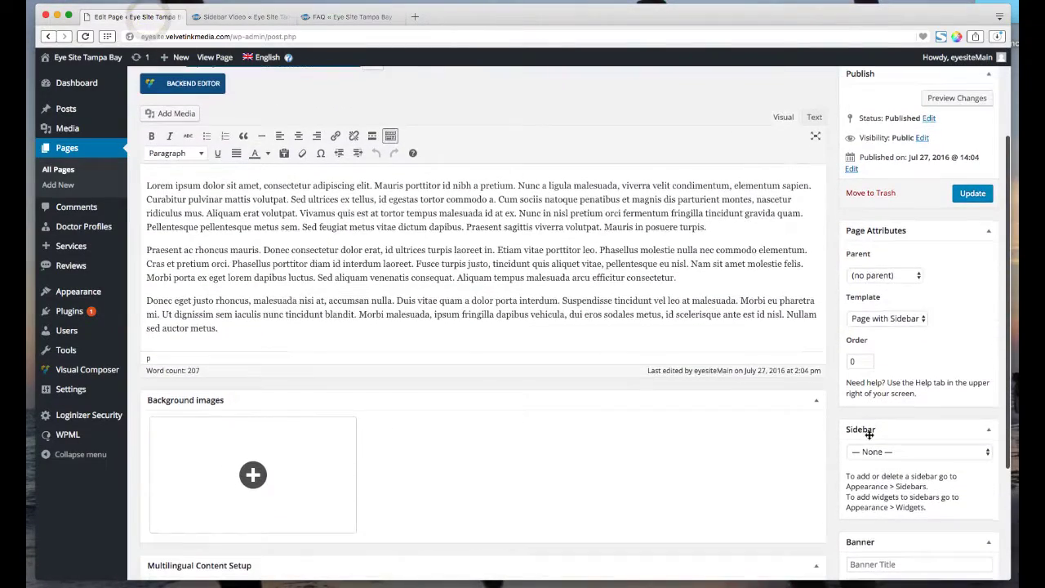
scroll(869, 434, down, 2)
click(877, 400)
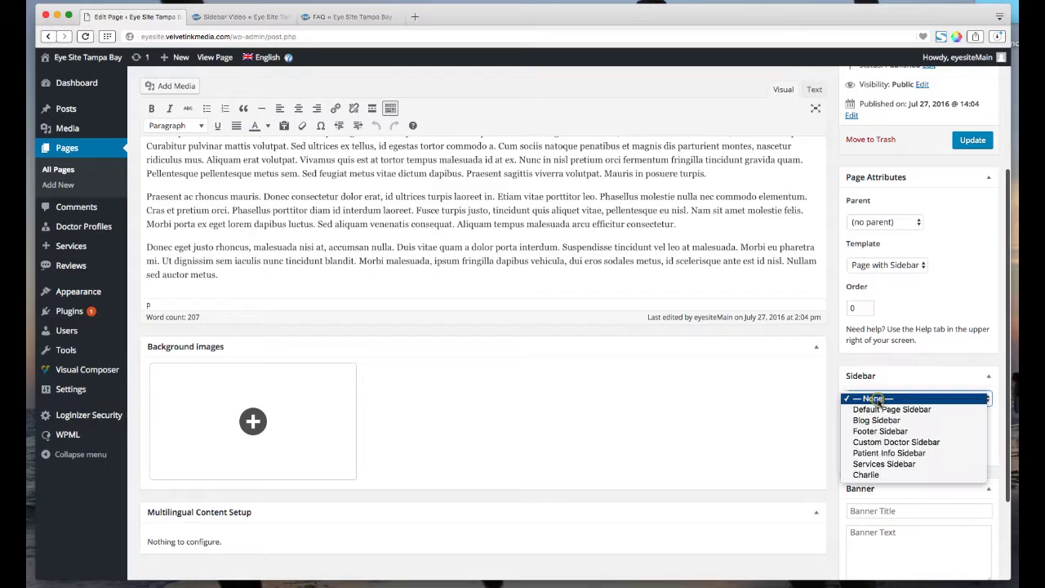
click(867, 474)
scroll(849, 461, up, 2)
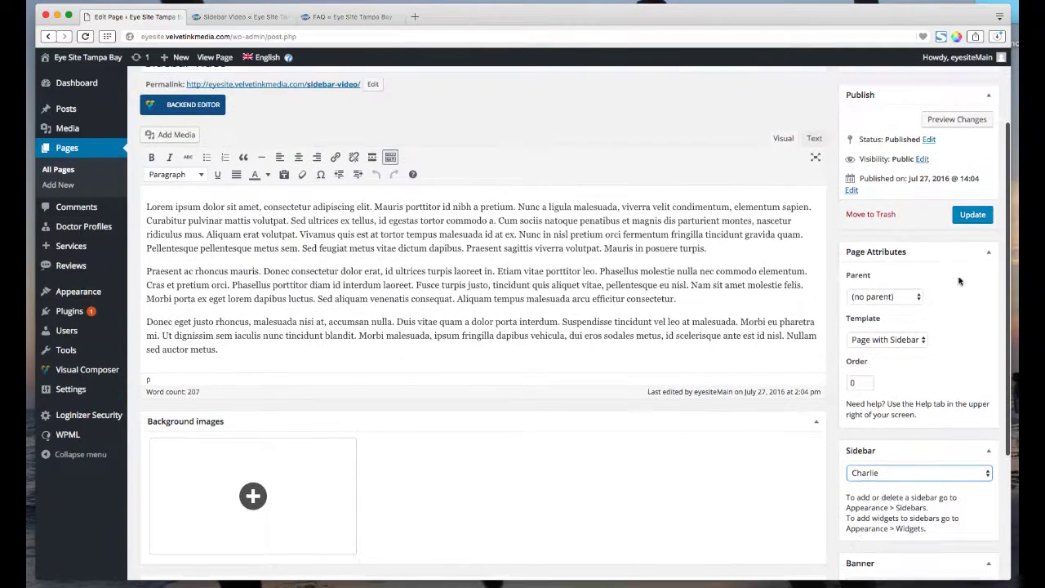
click(976, 216)
click(234, 18)
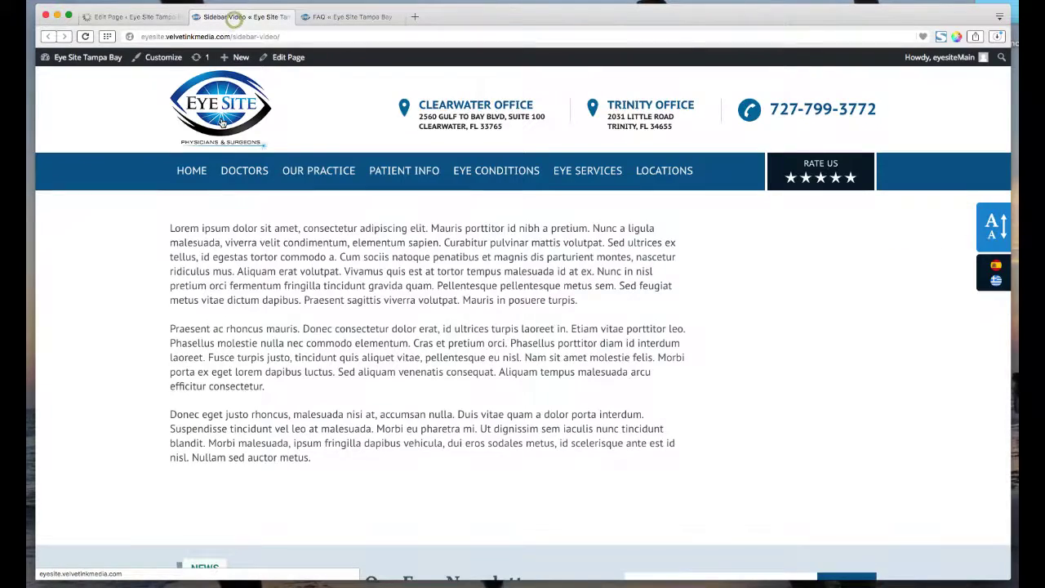
Reload the live page and check its Search Site, Request Appointment and Quick Links widgets
click(85, 37)
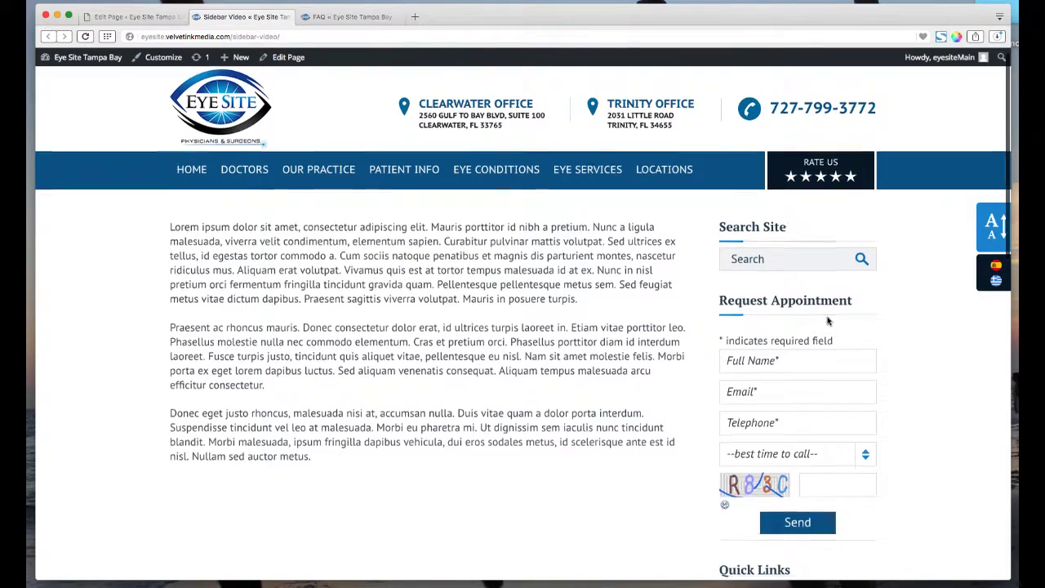
scroll(804, 368, down, 5)
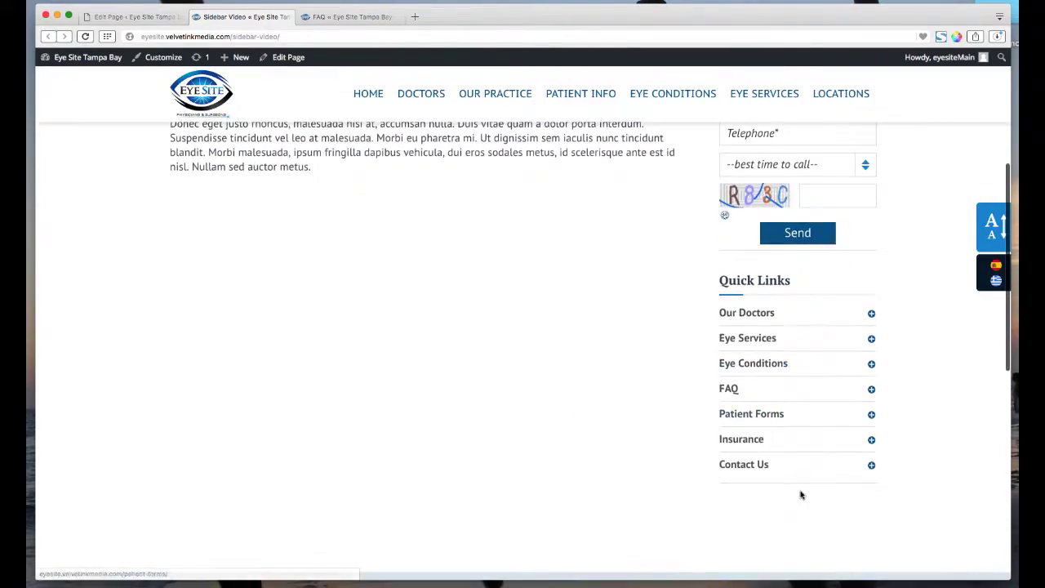
scroll(800, 492, up, 5)
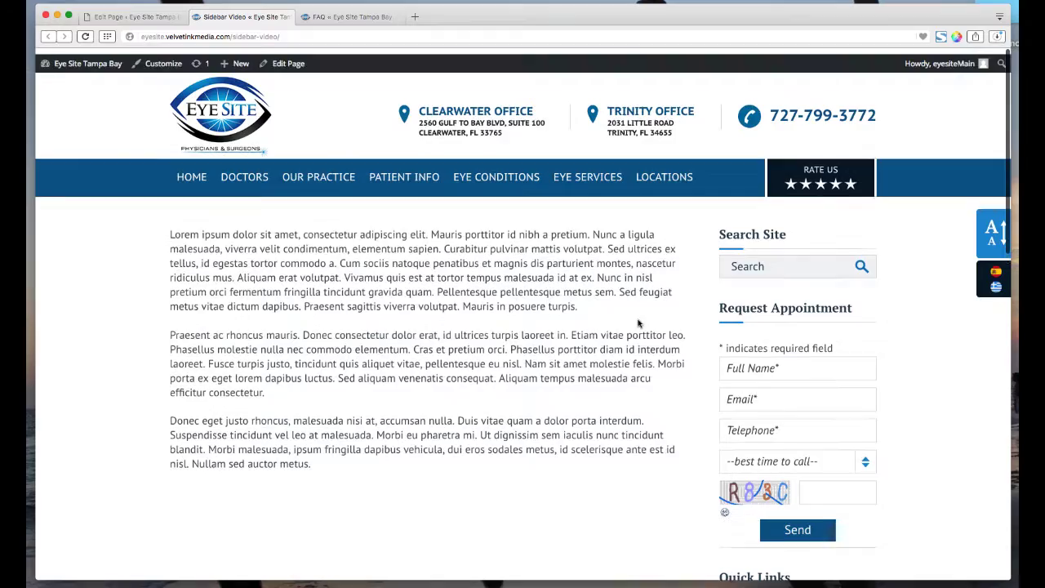
Return to the Sidebar Video editor and confirm its sidebar is set to Charlie
click(138, 17)
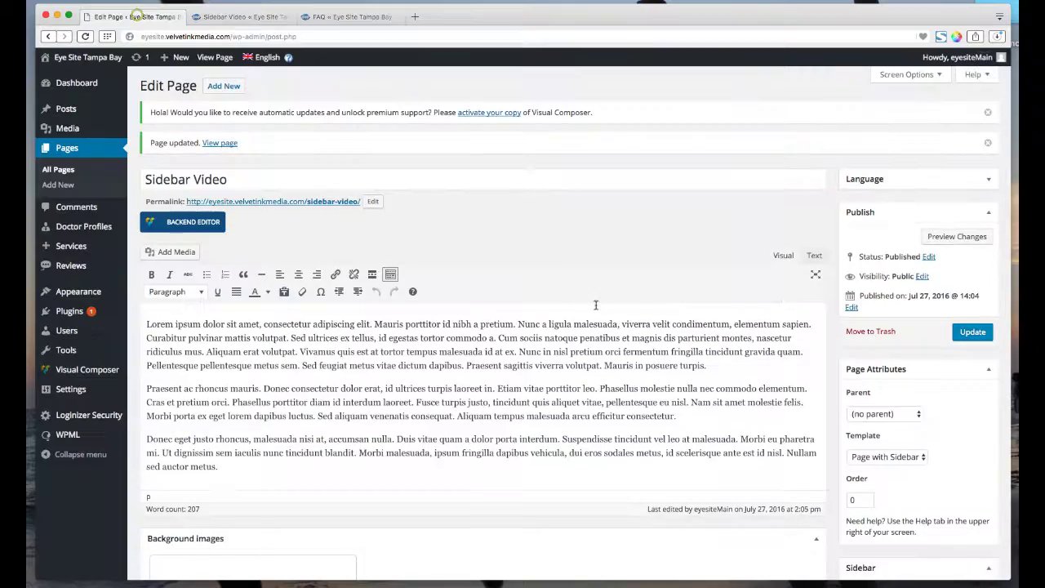
scroll(712, 412, down, 3)
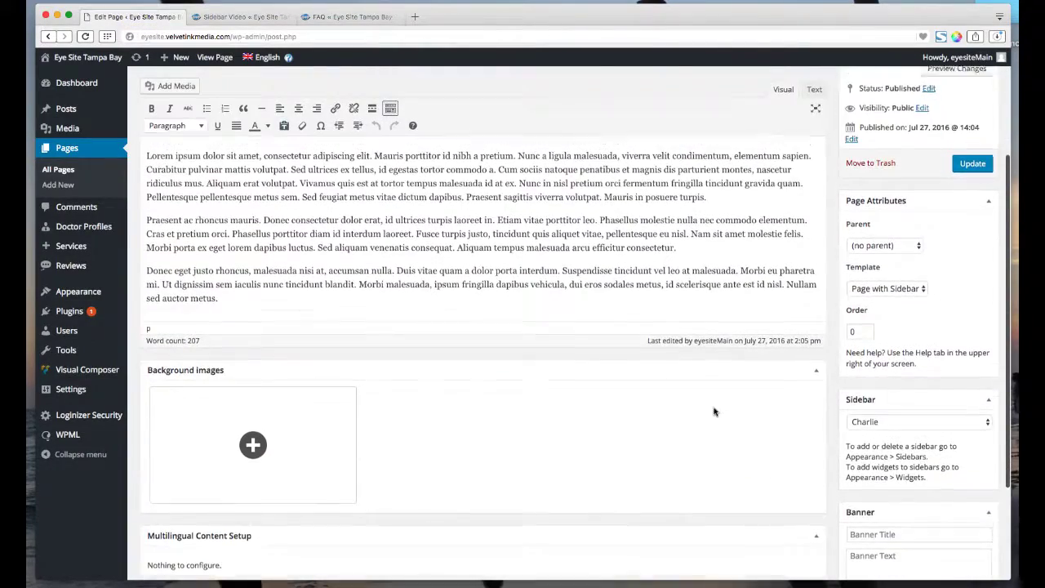
scroll(716, 410, up, 3)
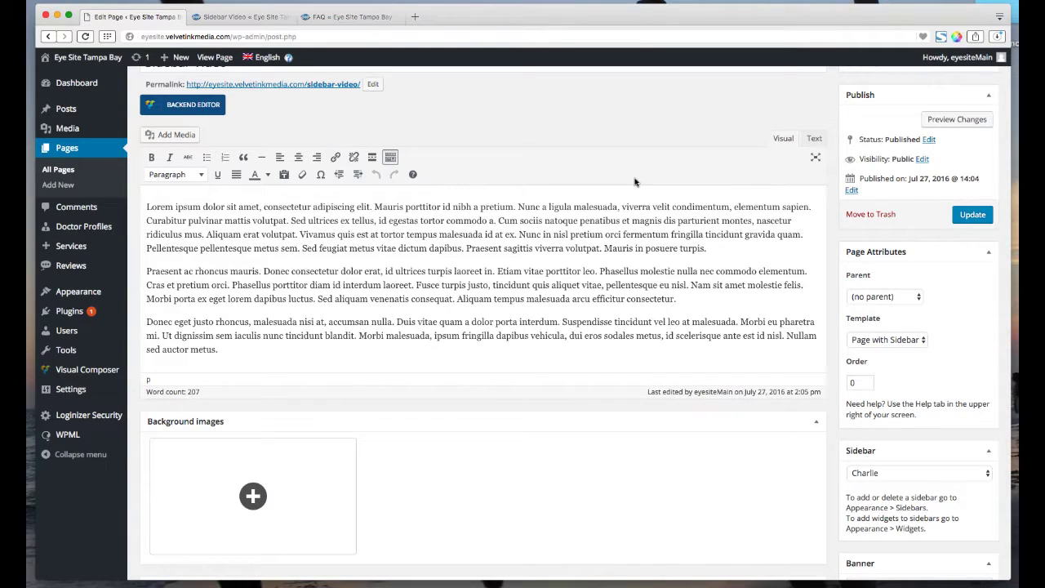